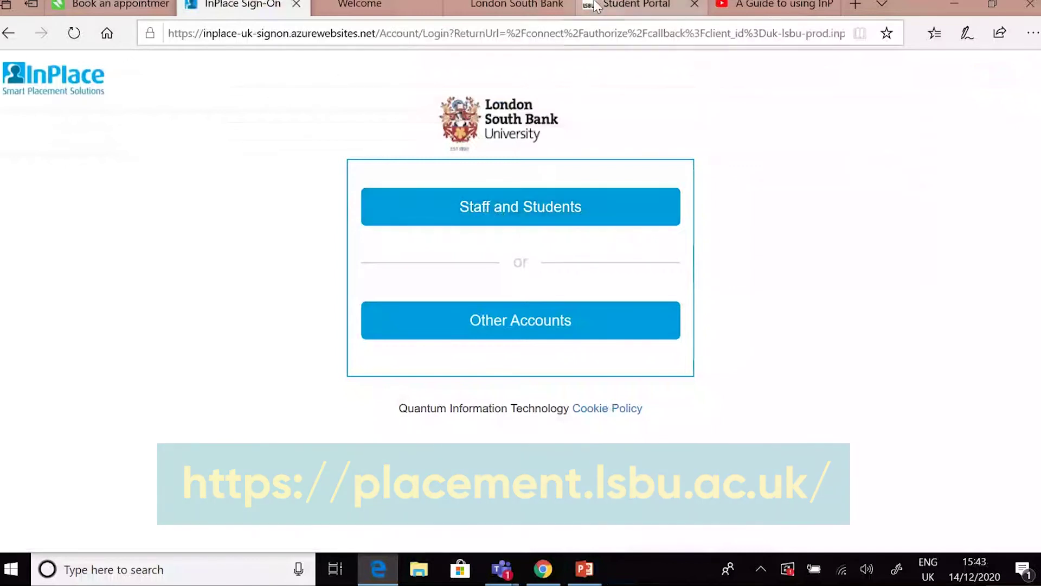
# Sign in through Staff and Students to reach the Welcome To InPlace dashboard
pyautogui.moveTo(596, 6)
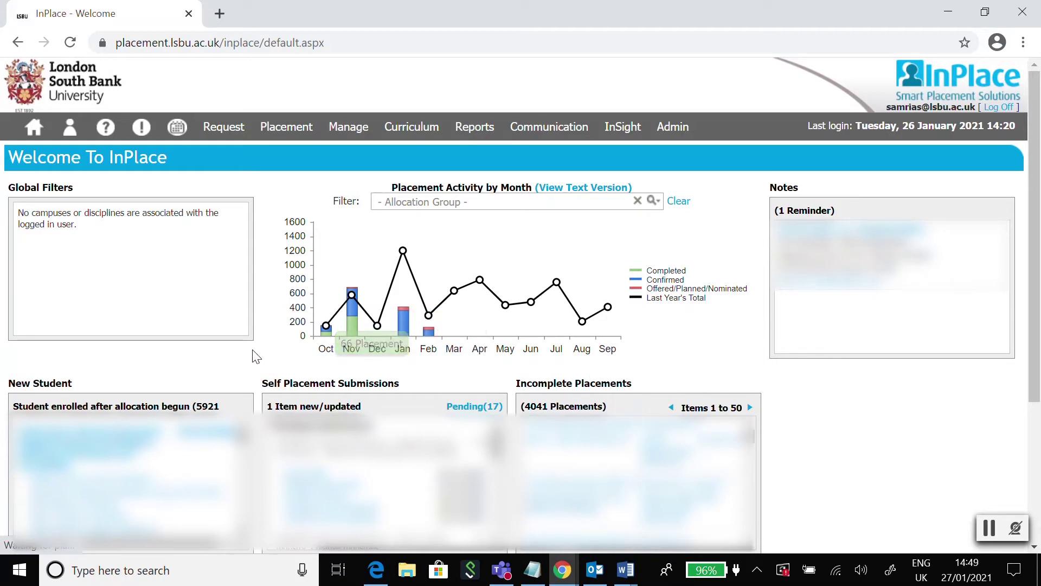
pyautogui.moveTo(262, 383); pyautogui.dragTo(402, 389)
pyautogui.click(884, 413)
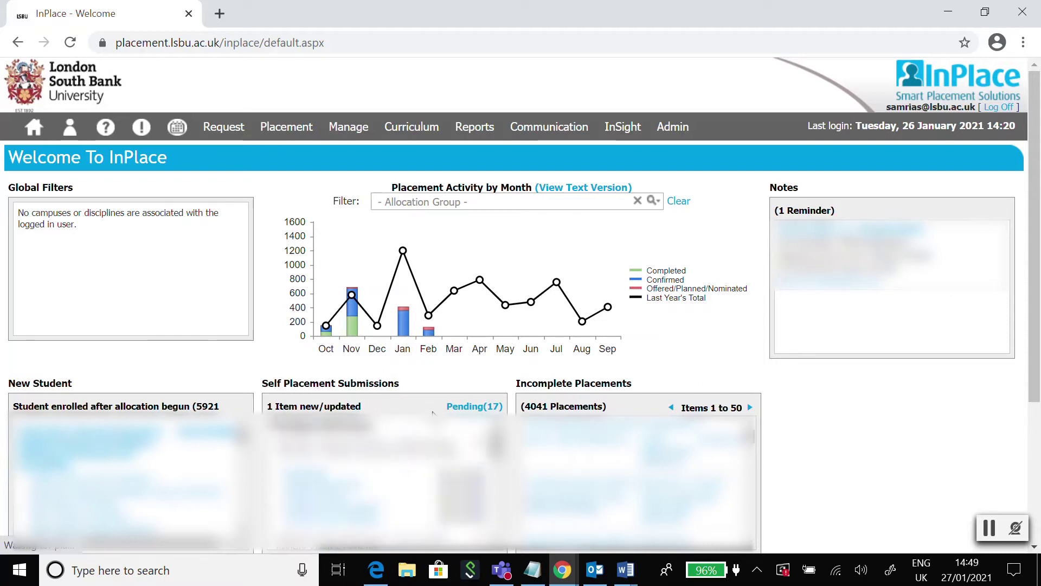
pyautogui.scroll(-3, 520, 326)
pyautogui.click(328, 293)
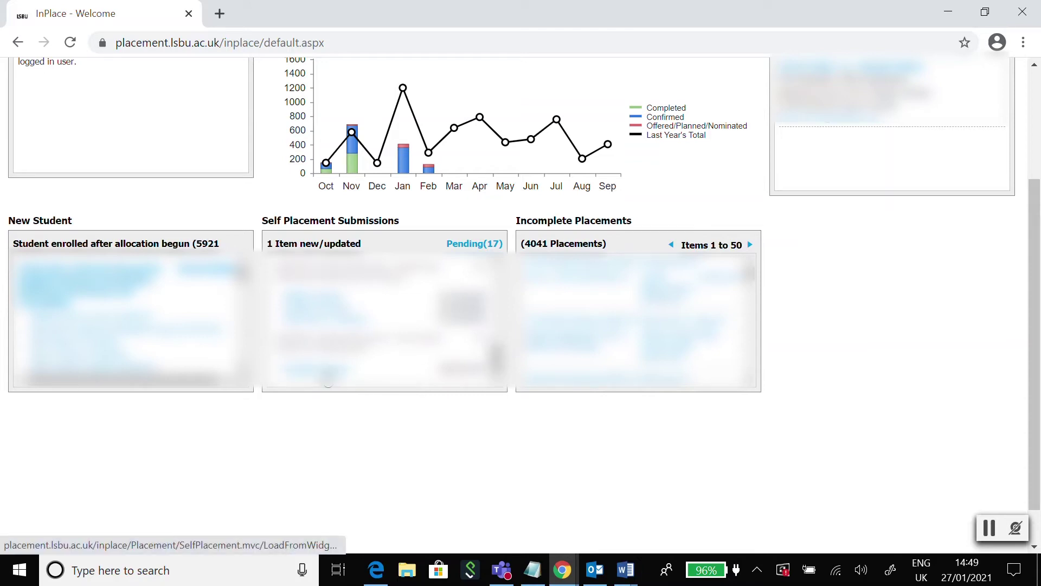
pyautogui.click(325, 373)
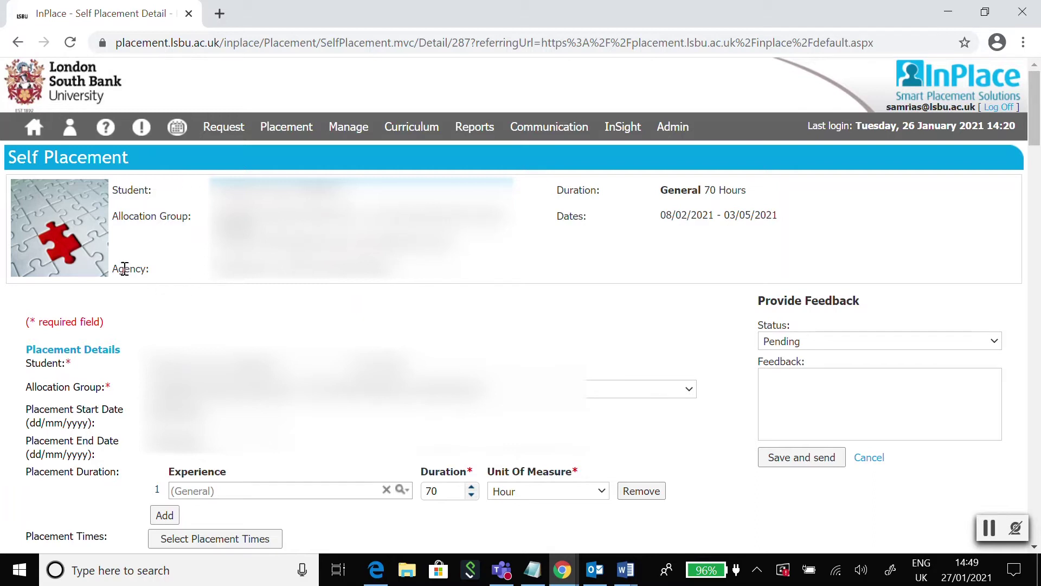
# Point out the Agency label and the Placement Details section of the pending submission
pyautogui.moveTo(115, 268); pyautogui.dragTo(148, 268)
pyautogui.click(451, 318)
pyautogui.scroll(-5, 515, 274)
pyautogui.scroll(2, 514, 265)
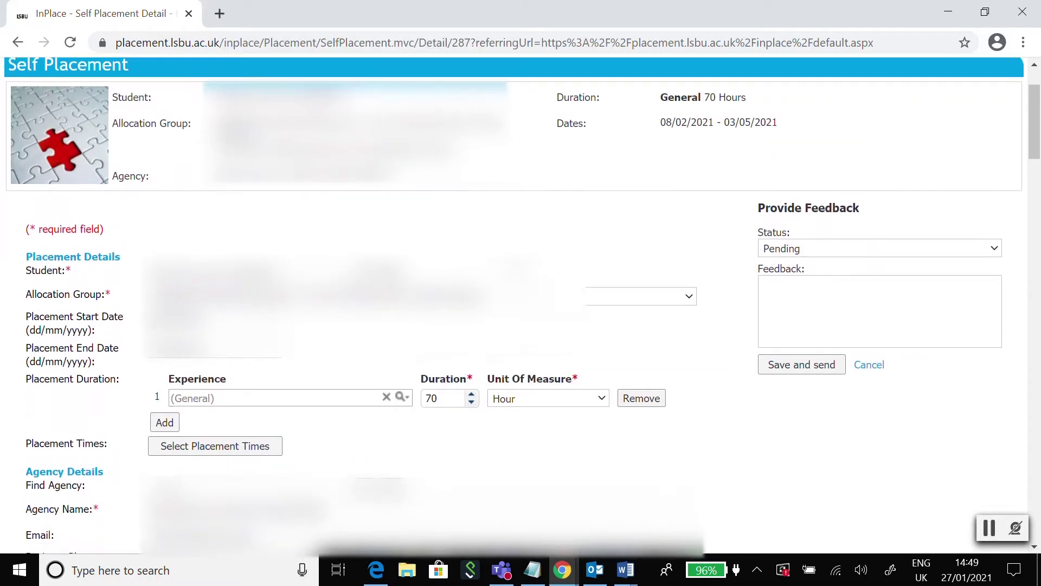
pyautogui.scroll(-2, 434, 214)
pyautogui.moveTo(27, 106); pyautogui.dragTo(127, 106)
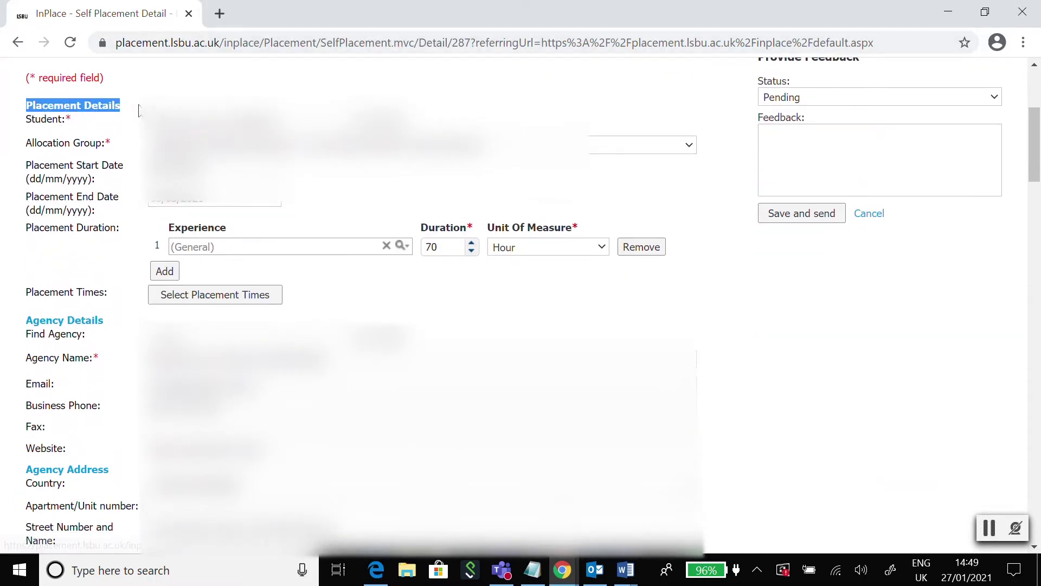
pyautogui.click(176, 88)
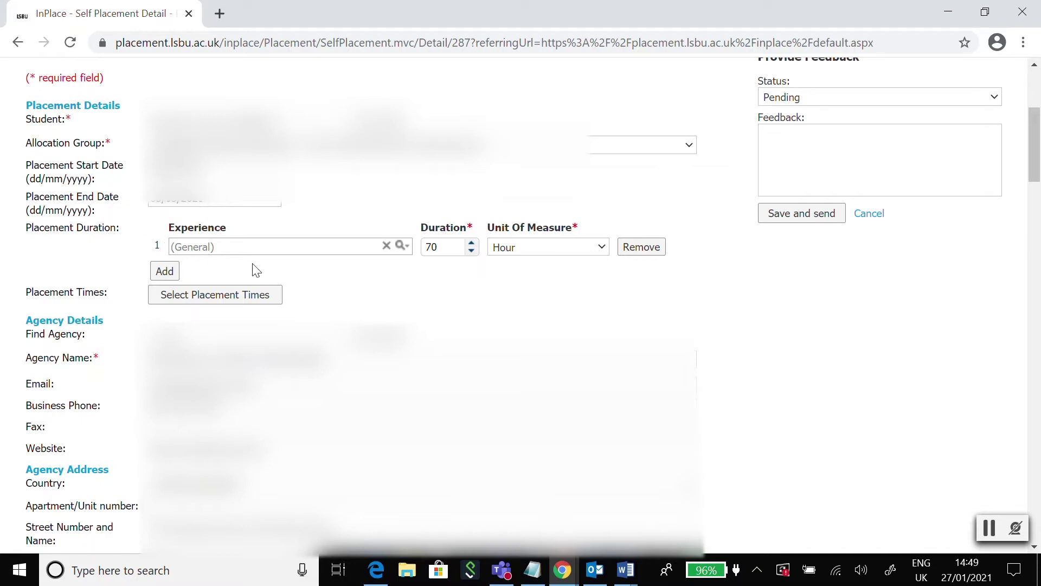
# Keep Hour as the unit of measure for the 70-hour duration and enter the feedback field
pyautogui.click(577, 251)
pyautogui.click(815, 324)
pyautogui.click(774, 153)
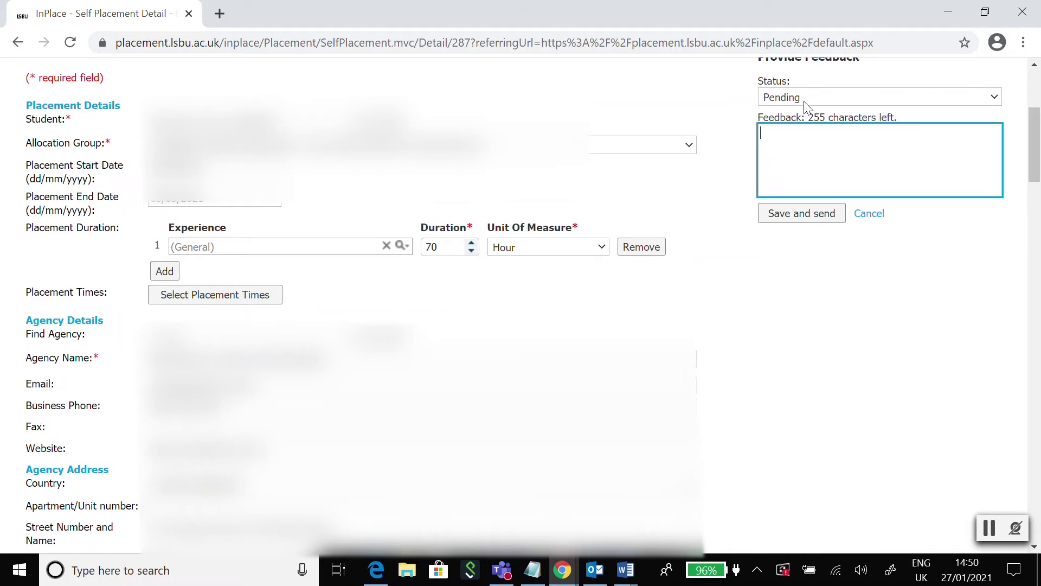
pyautogui.click(805, 105)
pyautogui.click(803, 117)
pyautogui.click(797, 146)
pyautogui.write('End date is incorrect')
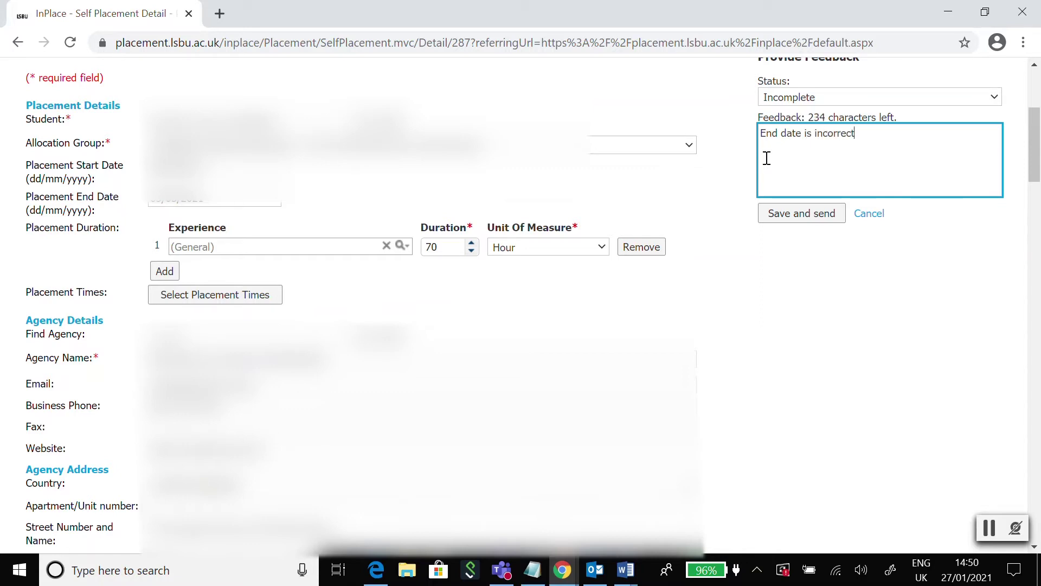
pyautogui.write(', please amend asap.')
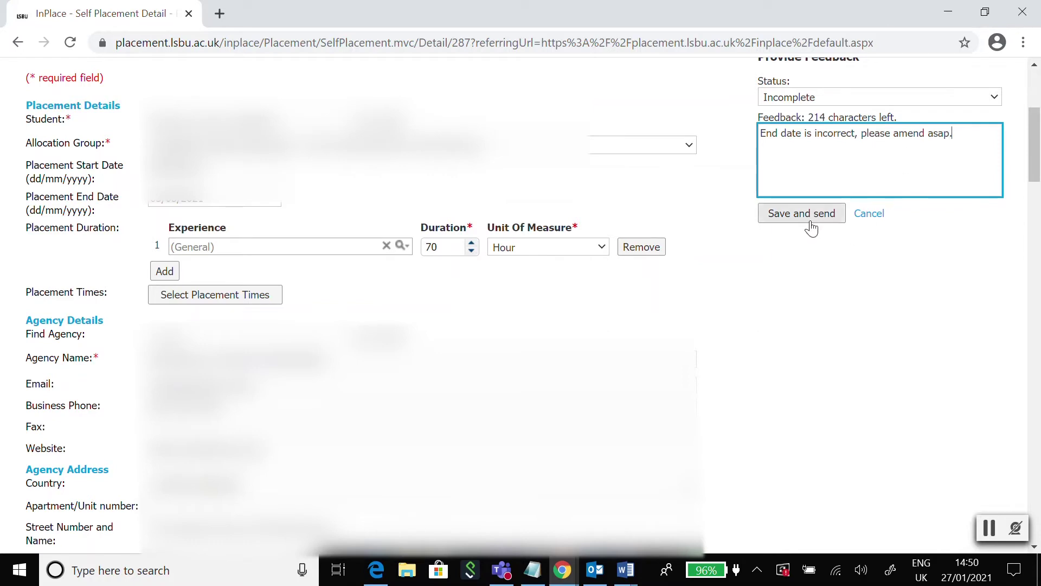
pyautogui.moveTo(971, 151); pyautogui.dragTo(753, 130)
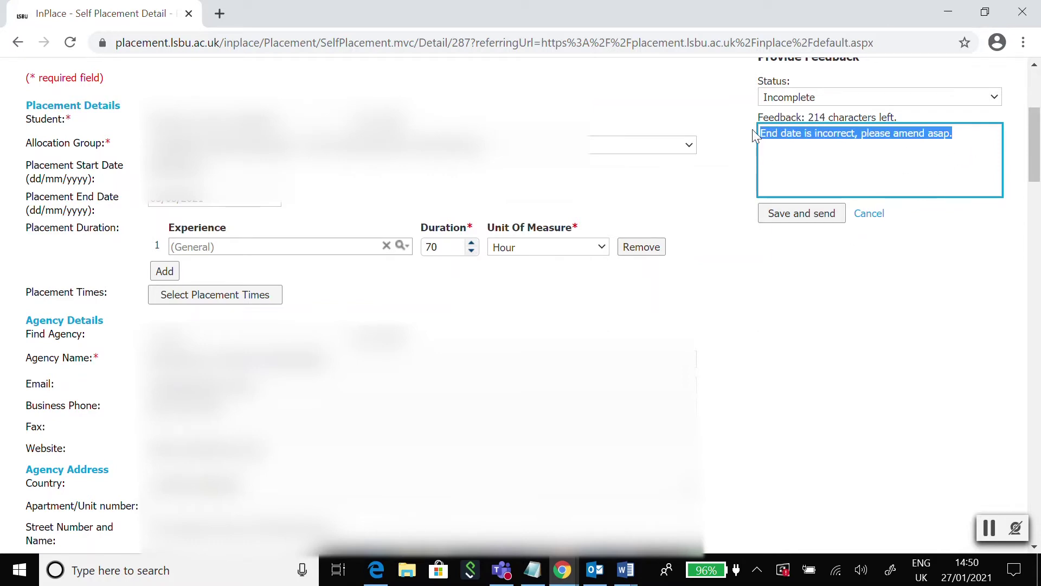
pyautogui.press('BackSpace')
pyautogui.click(759, 99)
pyautogui.click(821, 151)
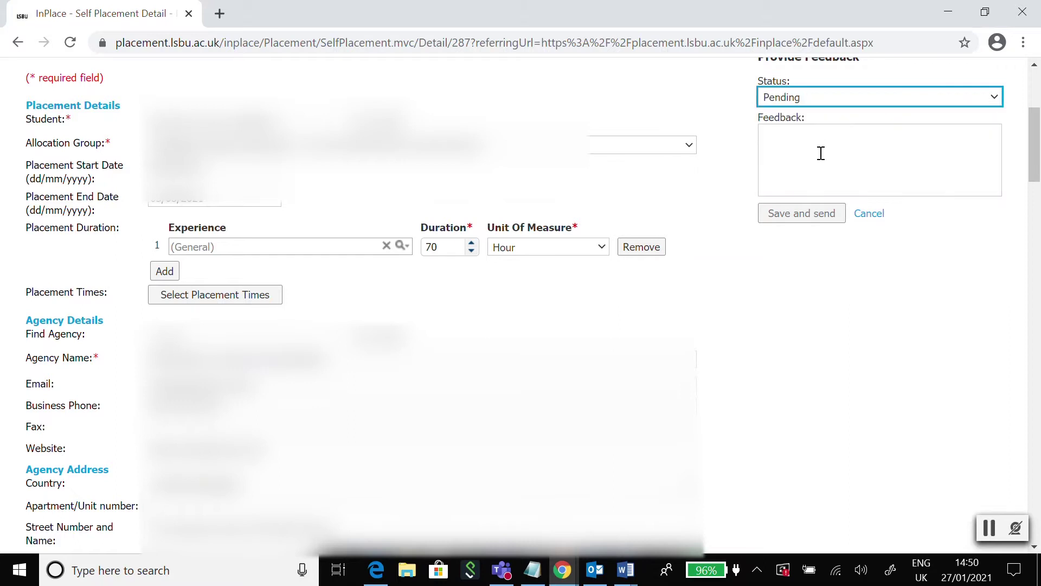
pyautogui.click(823, 279)
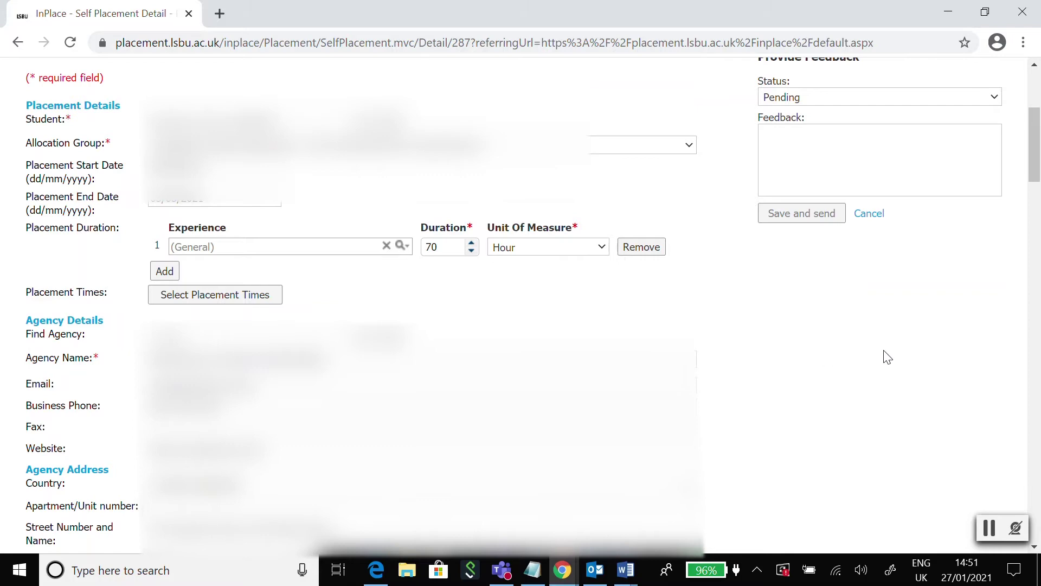
pyautogui.moveTo(1038, 130); pyautogui.dragTo(1039, 165)
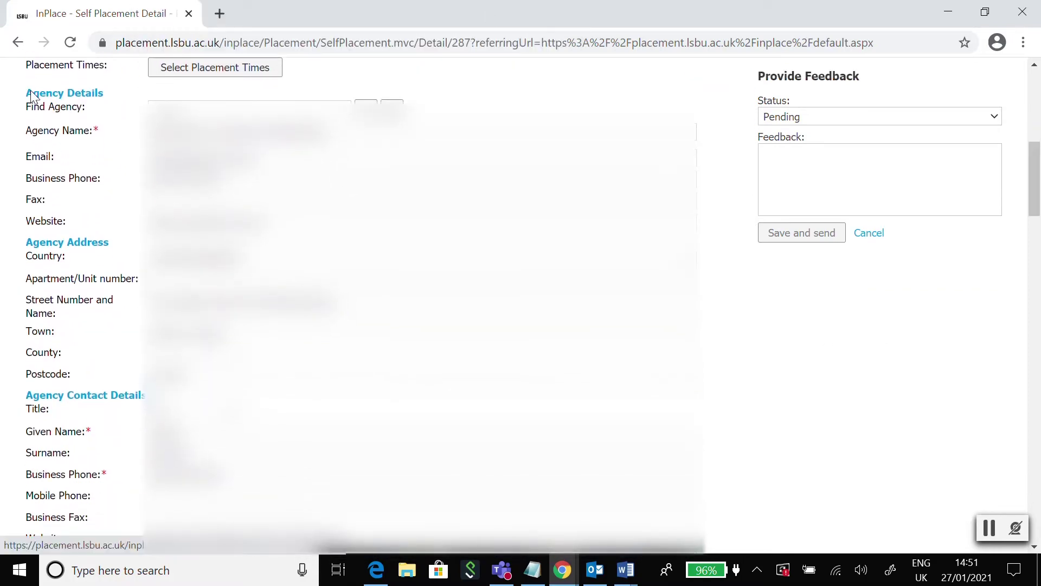
pyautogui.moveTo(35, 94); pyautogui.dragTo(97, 88)
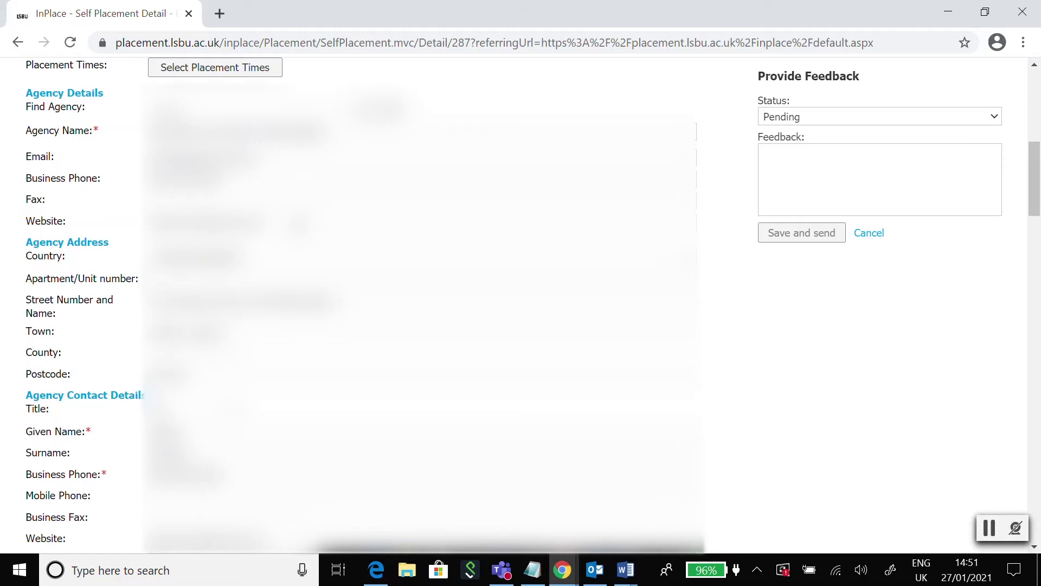
pyautogui.scroll(-1, 82, 225)
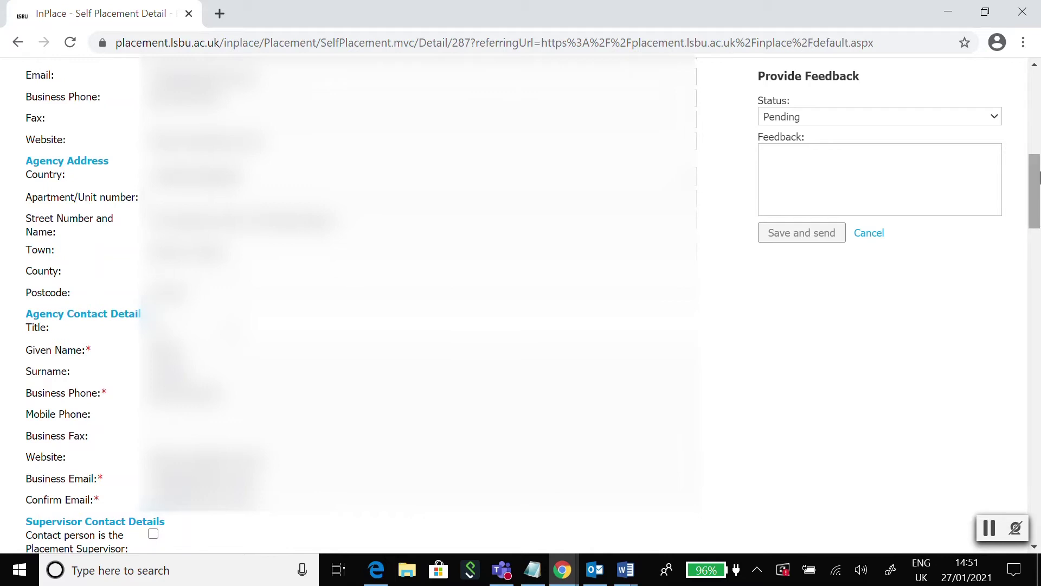
pyautogui.moveTo(1037, 177); pyautogui.dragTo(1035, 206)
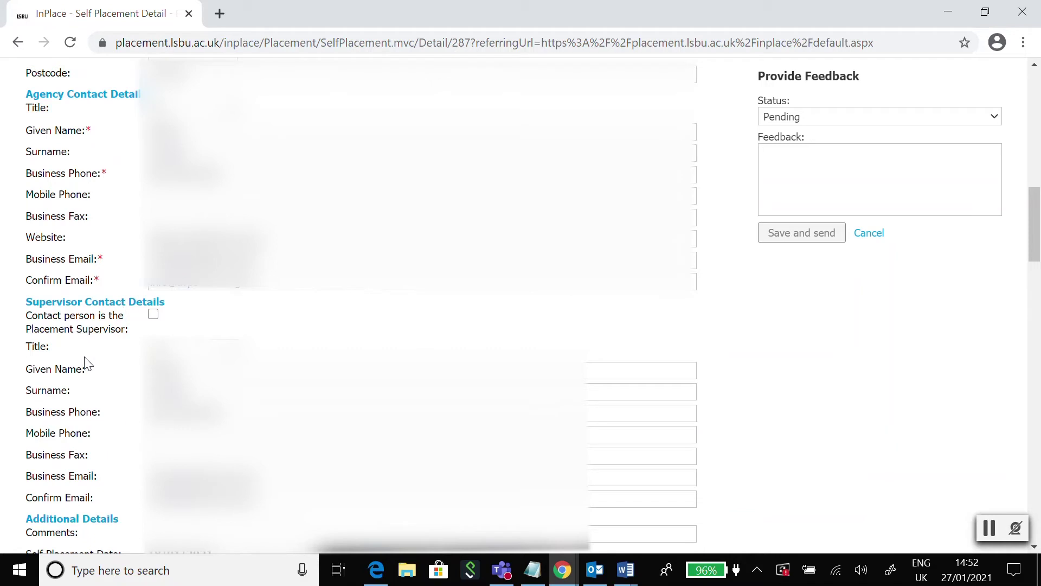
pyautogui.click(154, 320)
# Keep the agency contact as Placement Supervisor and leave the Additional Details Comments empty
pyautogui.click(151, 319)
pyautogui.click(154, 321)
pyautogui.scroll(-3, 119, 344)
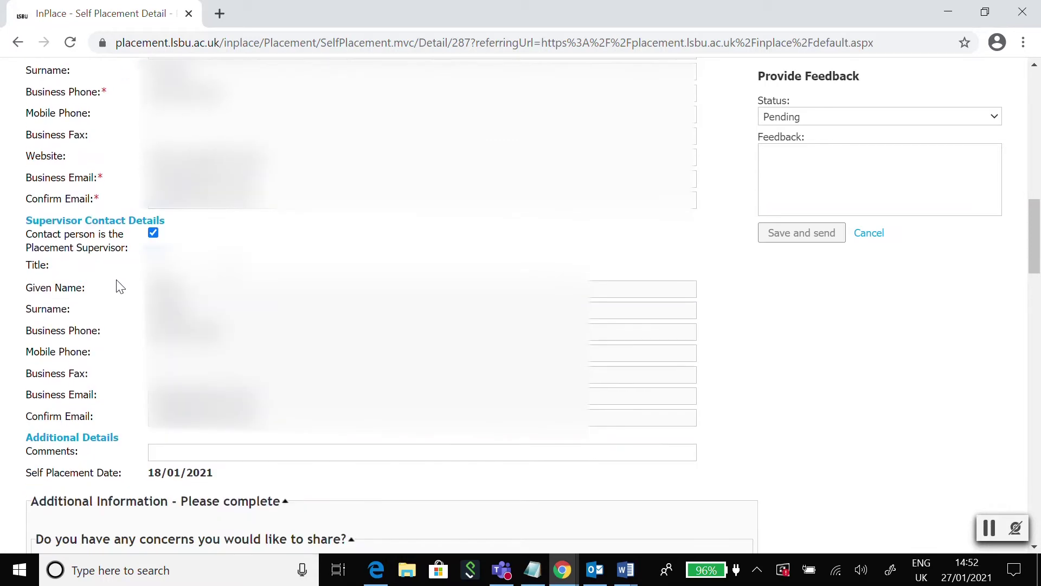
pyautogui.scroll(3, 116, 279)
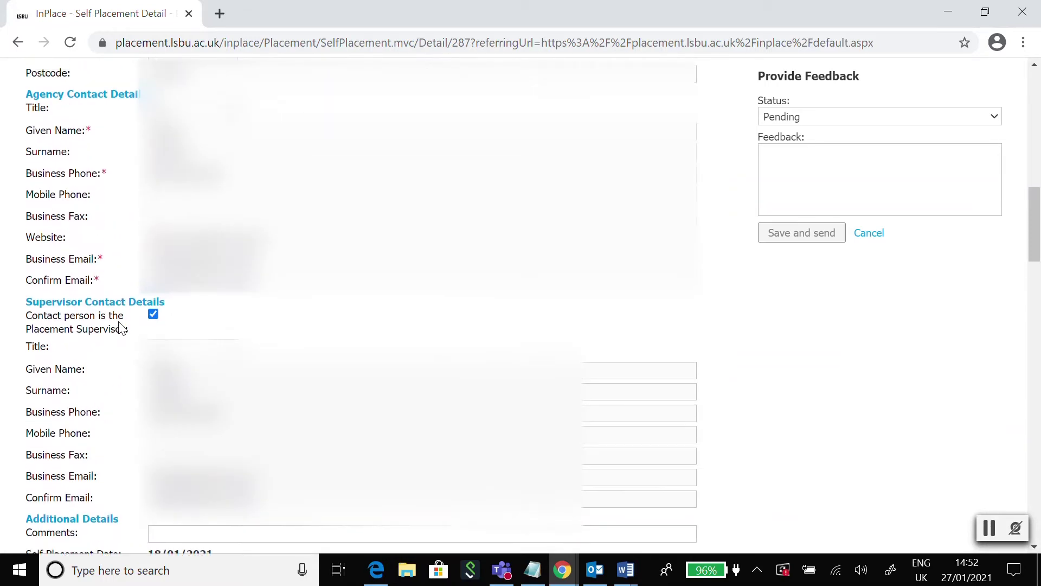
pyautogui.scroll(-4, 125, 320)
pyautogui.scroll(-3, 125, 311)
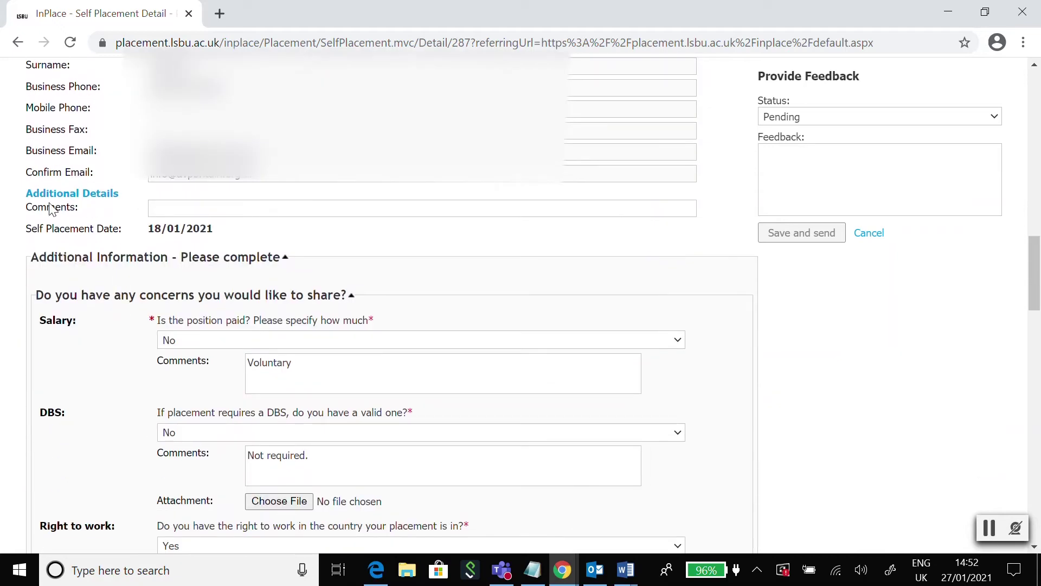
pyautogui.click(163, 208)
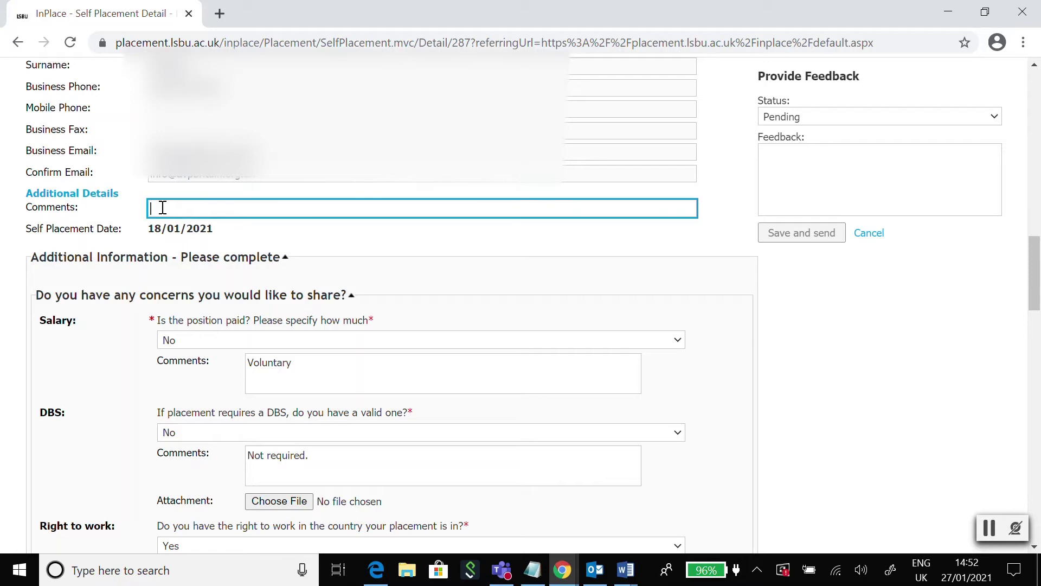
pyautogui.click(108, 215)
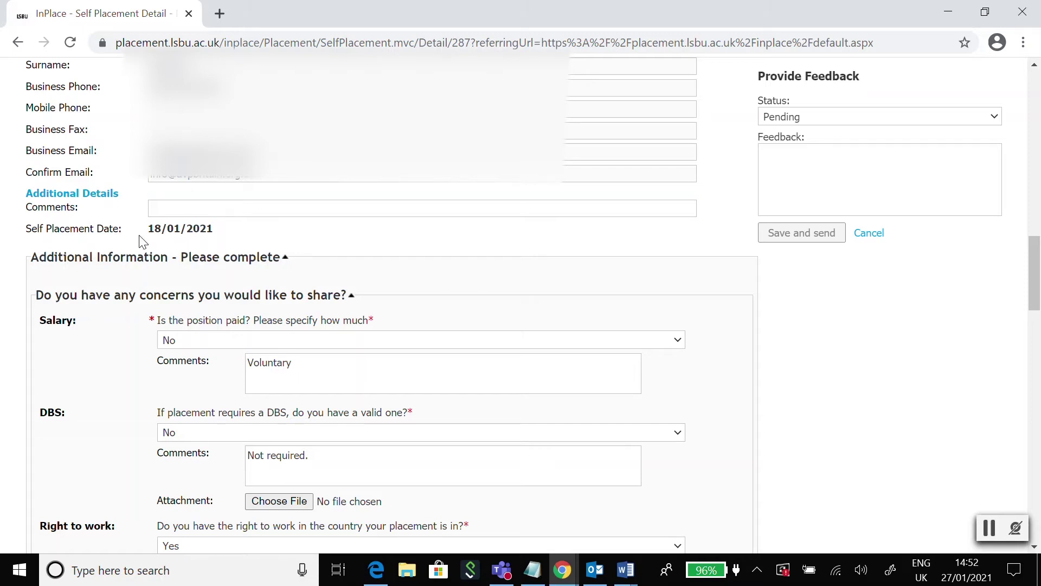
pyautogui.scroll(-2, 133, 246)
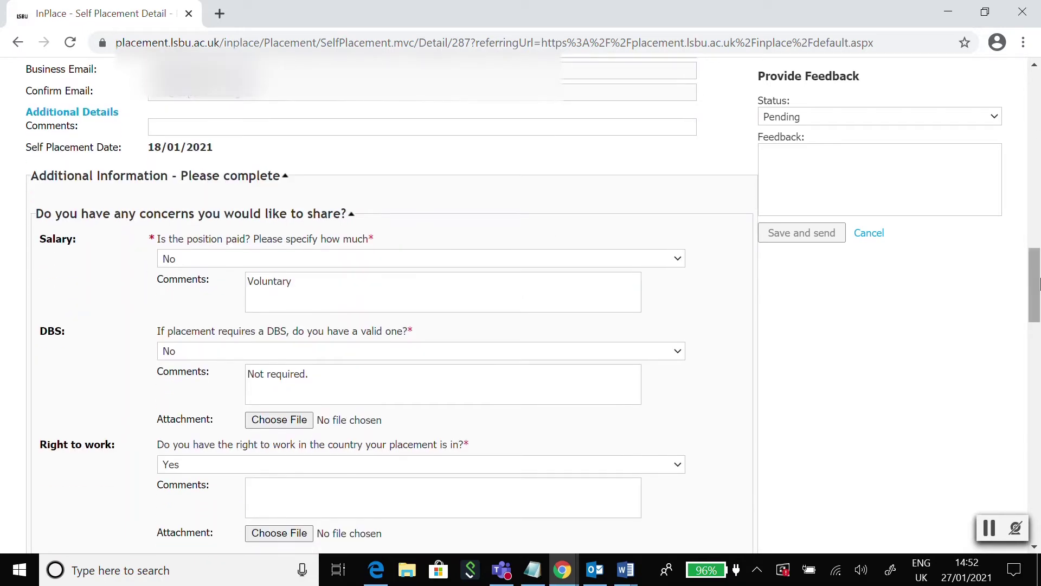
pyautogui.scroll(-2, 1039, 282)
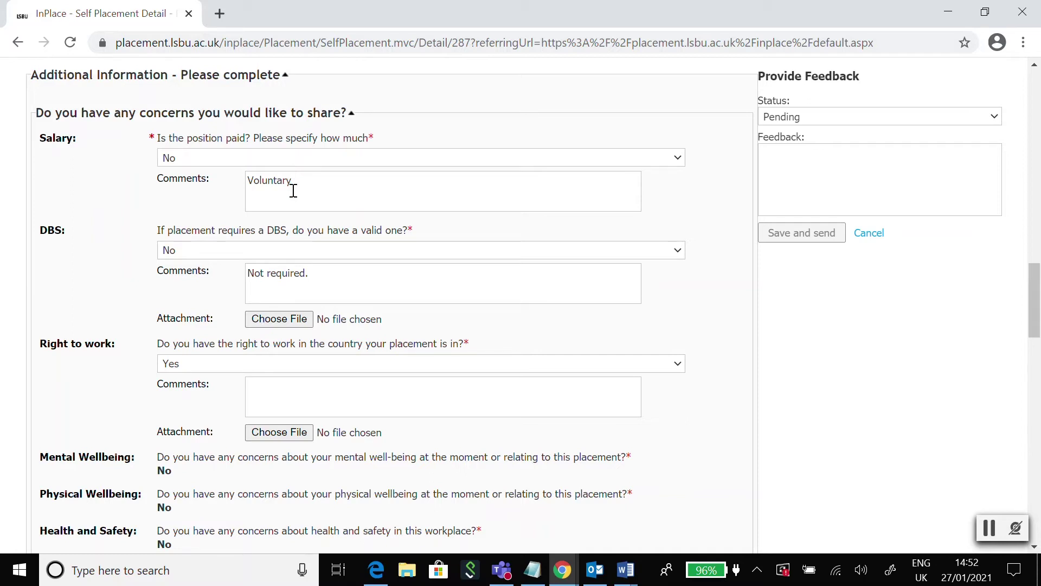
pyautogui.scroll(-1, 117, 269)
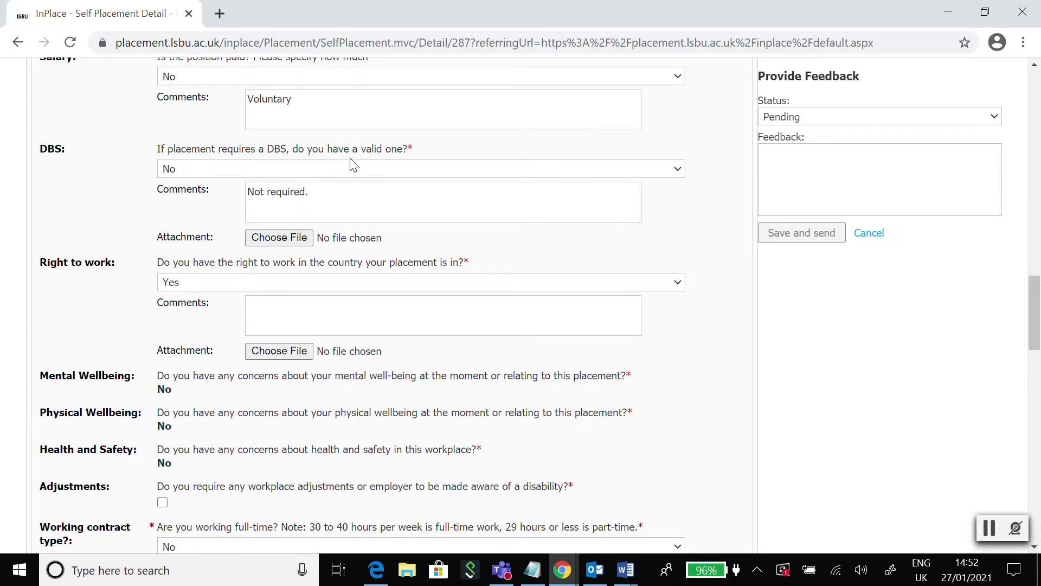
pyautogui.click(185, 171)
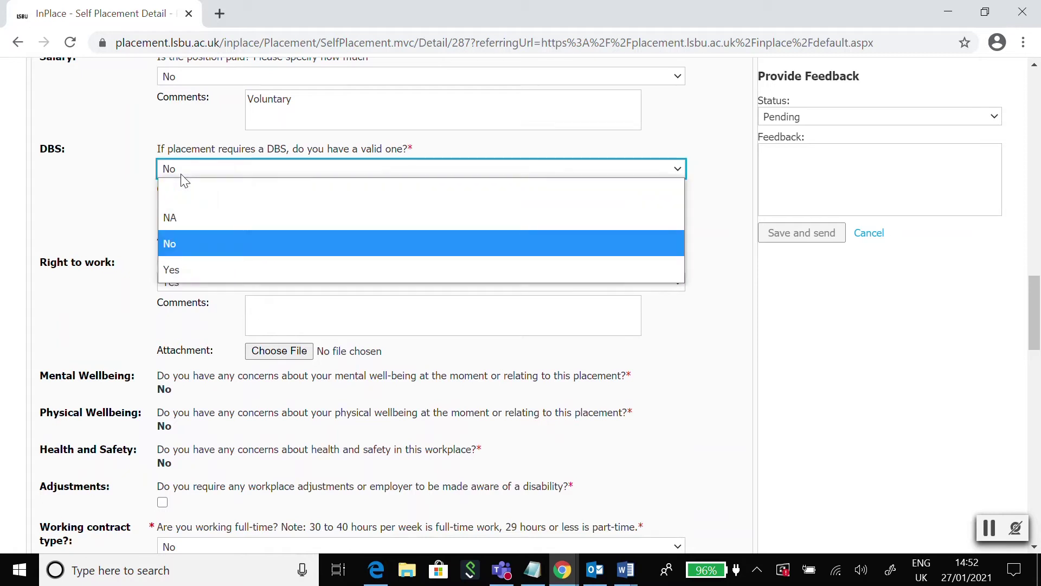
pyautogui.click(180, 173)
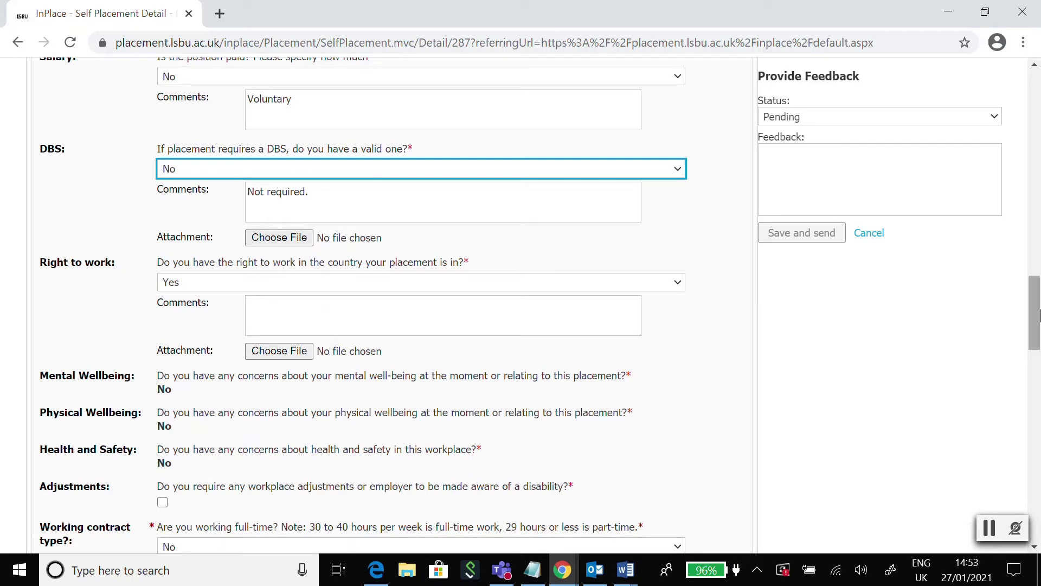
pyautogui.scroll(-3, 1036, 325)
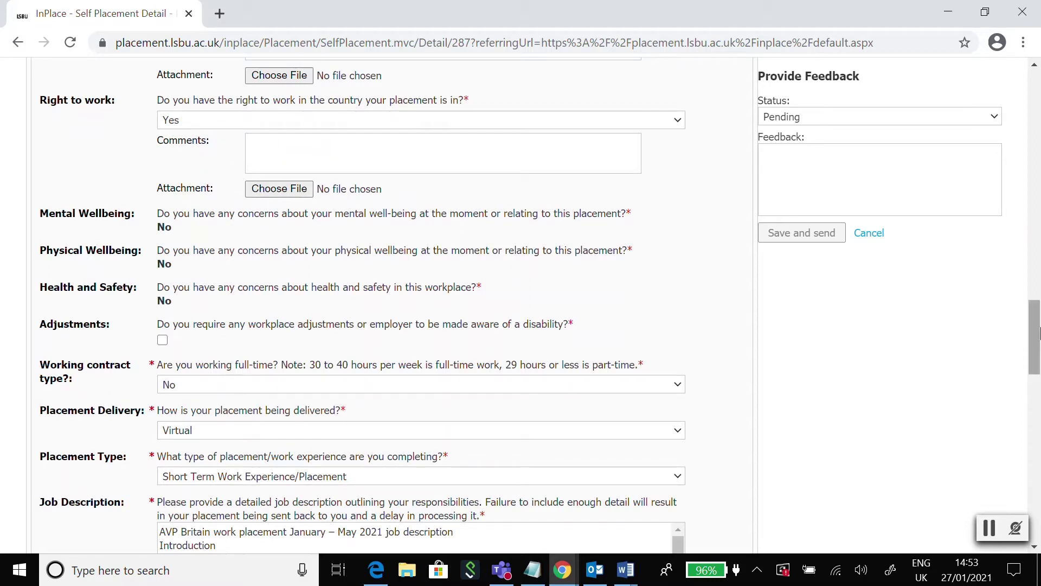
pyautogui.scroll(-2, 1034, 336)
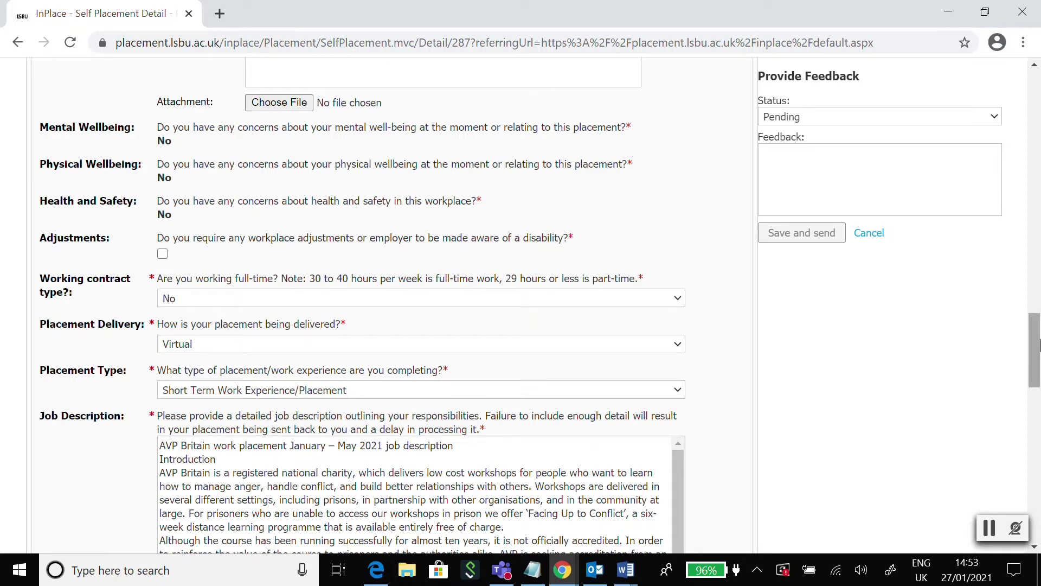
pyautogui.moveTo(1038, 345); pyautogui.dragTo(1038, 357)
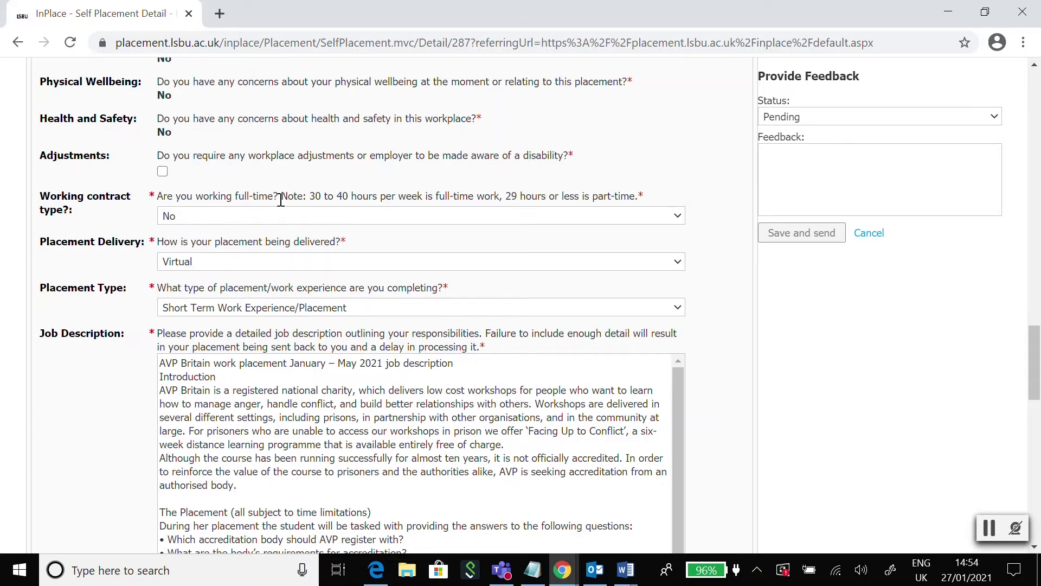
pyautogui.moveTo(280, 196); pyautogui.dragTo(659, 206)
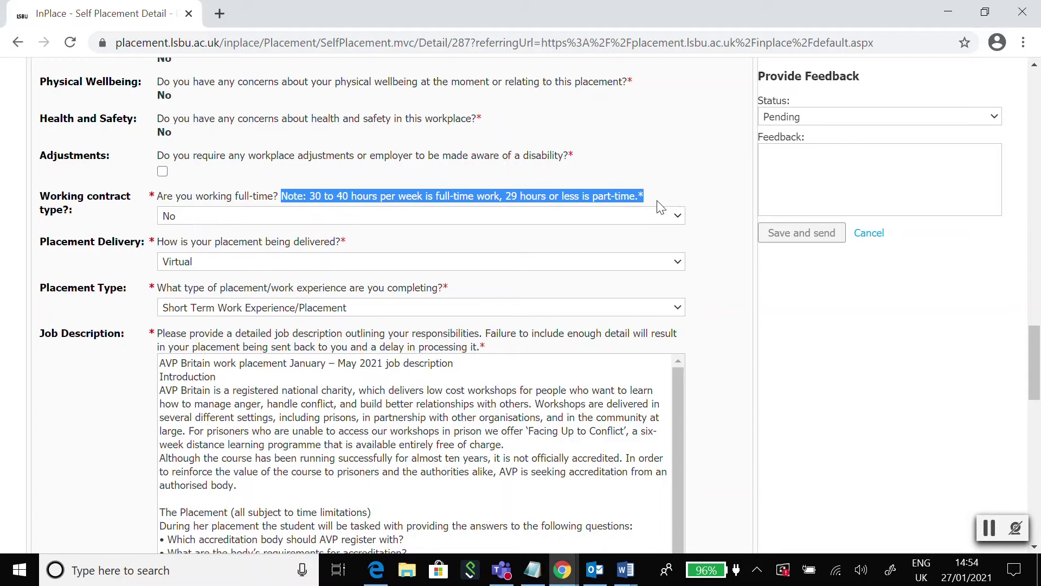
pyautogui.click(662, 184)
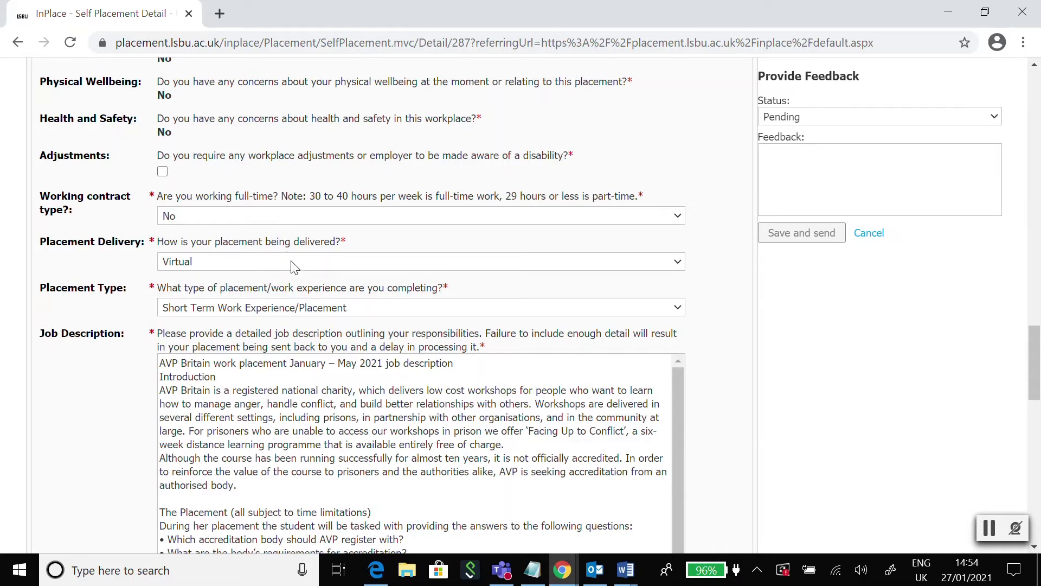
pyautogui.click(294, 266)
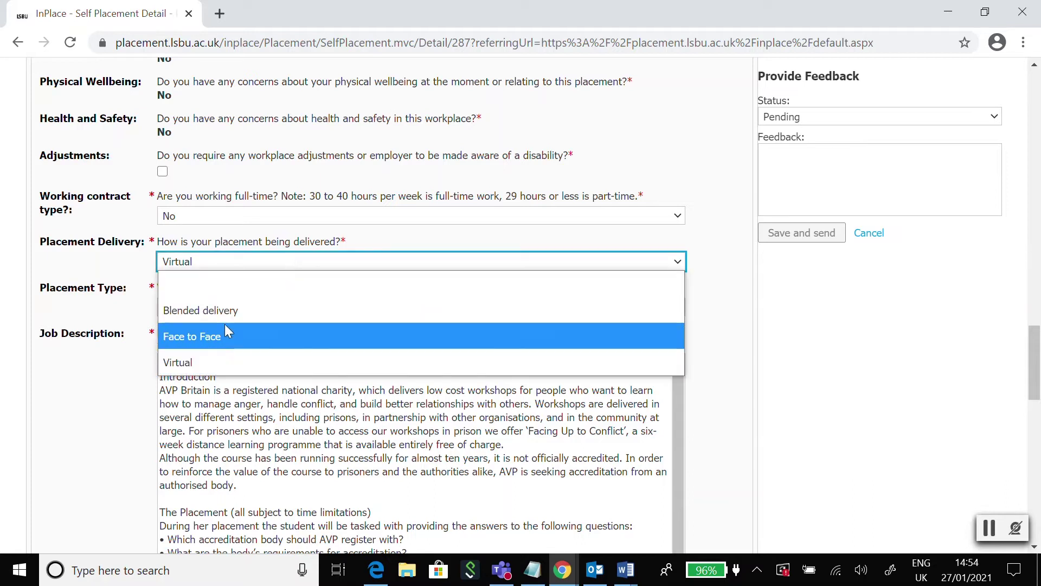
pyautogui.click(110, 261)
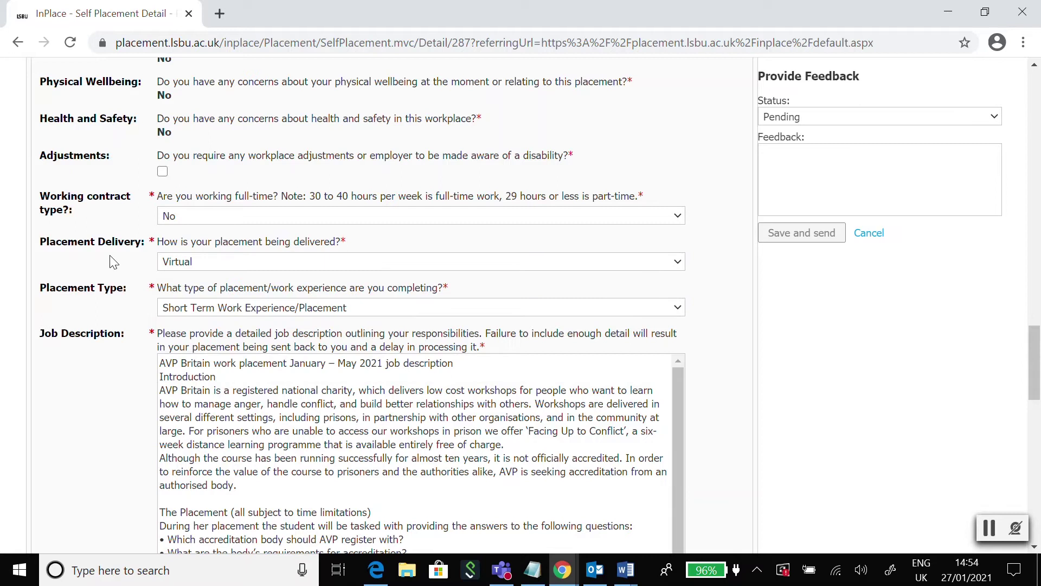
pyautogui.scroll(-1, 112, 261)
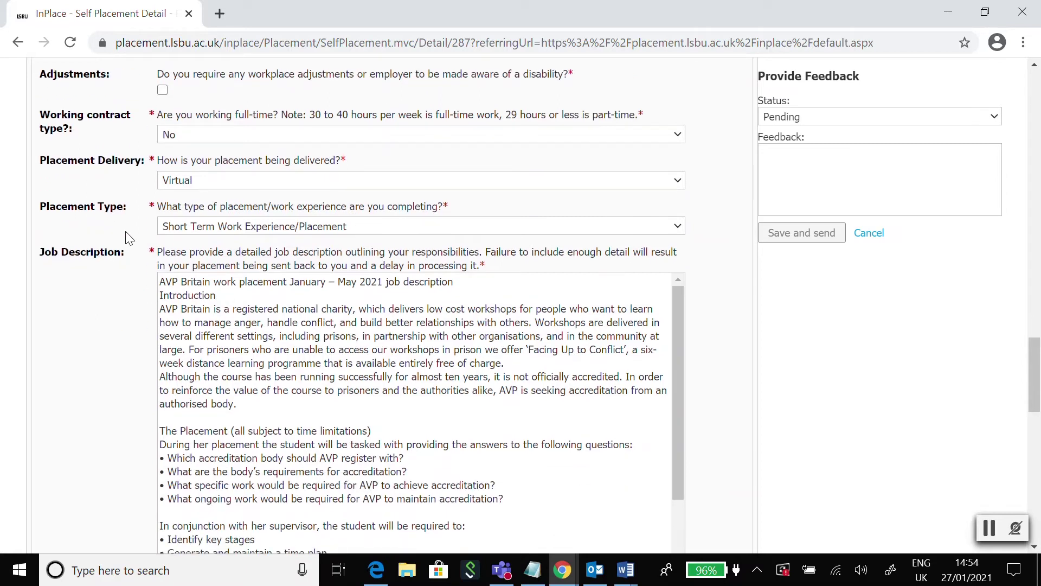
pyautogui.click(399, 228)
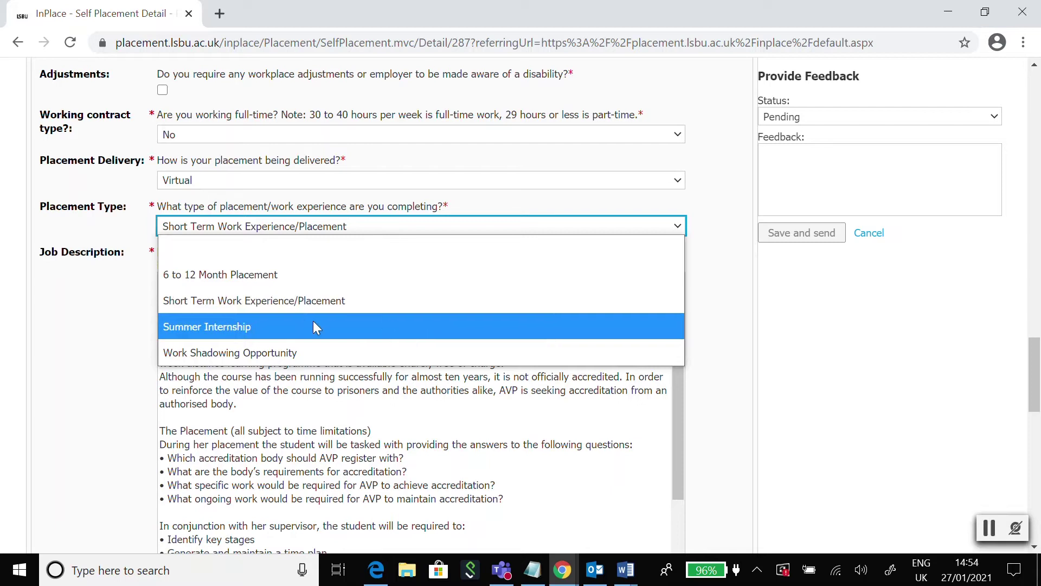
pyautogui.click(63, 301)
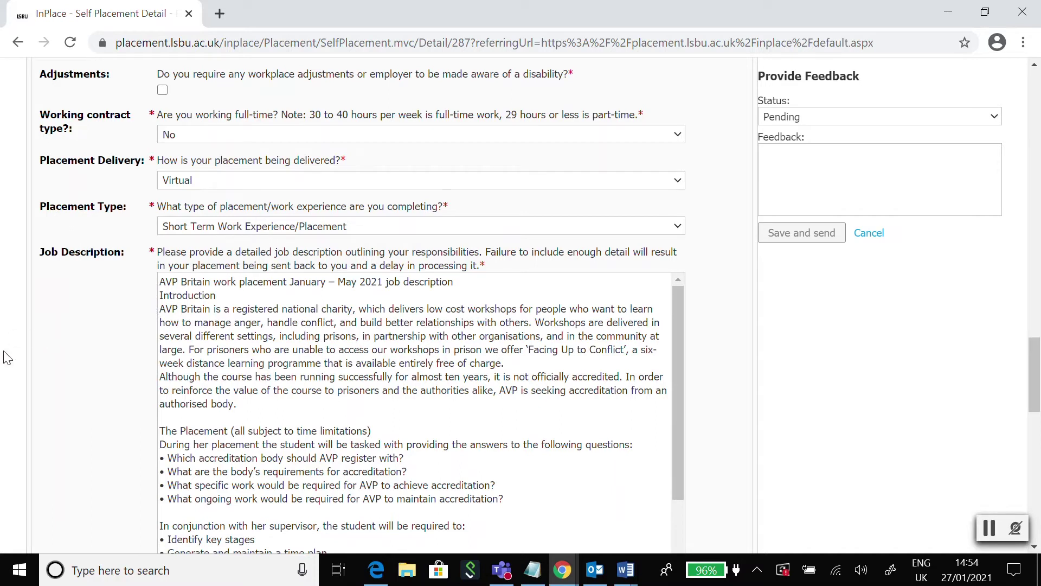
pyautogui.scroll(-3, 92, 393)
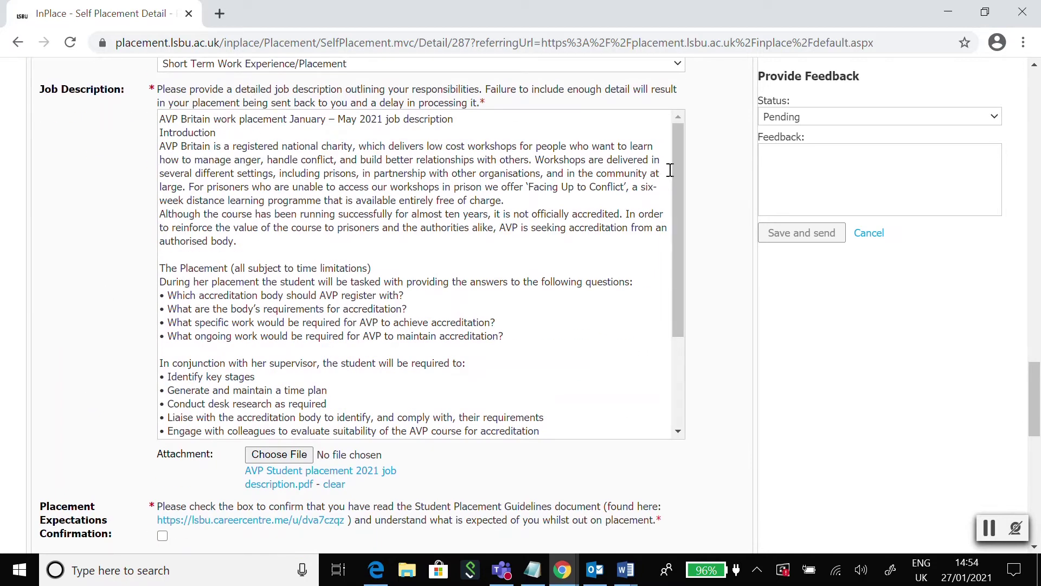
pyautogui.moveTo(678, 181); pyautogui.dragTo(703, 179)
pyautogui.scroll(-3, 594, 245)
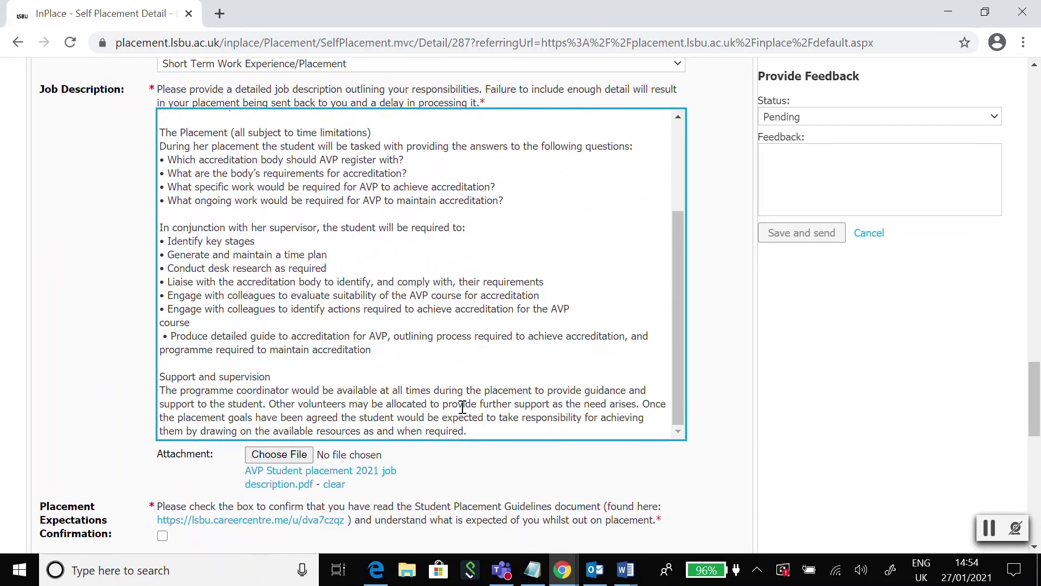
pyautogui.click(72, 420)
pyautogui.scroll(-4, 73, 421)
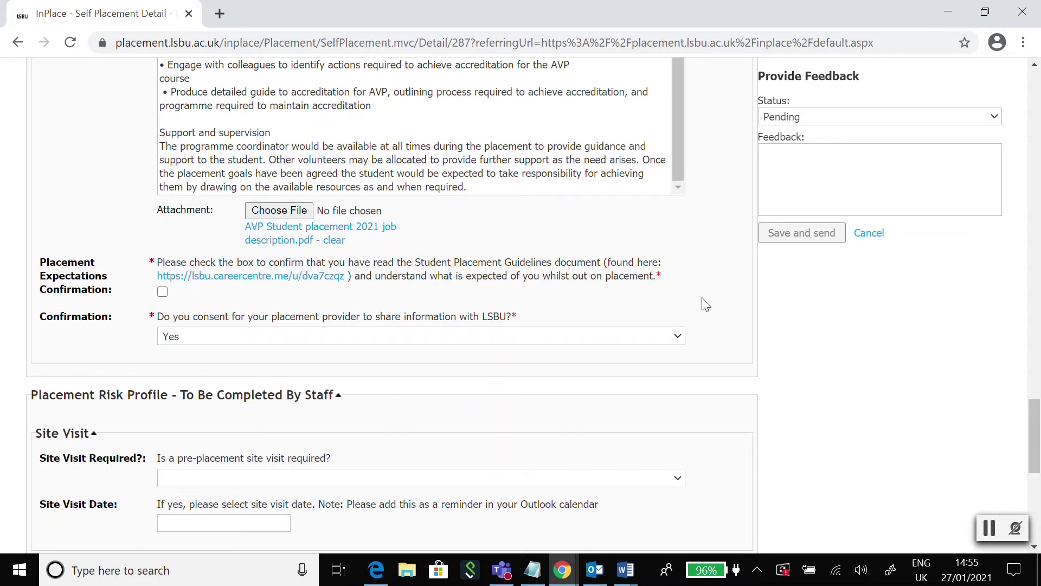
pyautogui.scroll(-6, 641, 271)
pyautogui.scroll(2, 644, 271)
pyautogui.scroll(2, 255, 213)
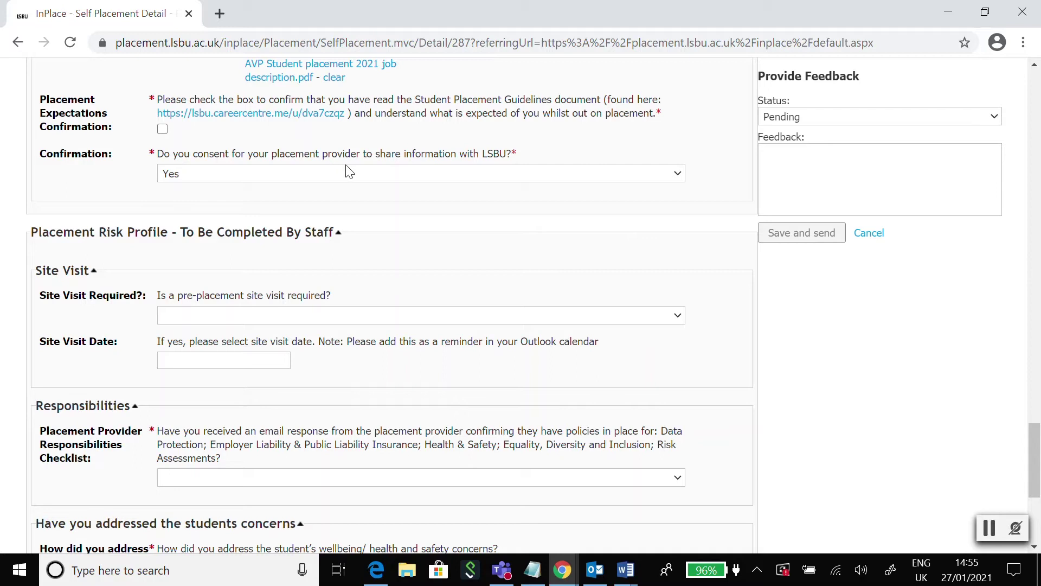
pyautogui.click(300, 174)
pyautogui.click(300, 171)
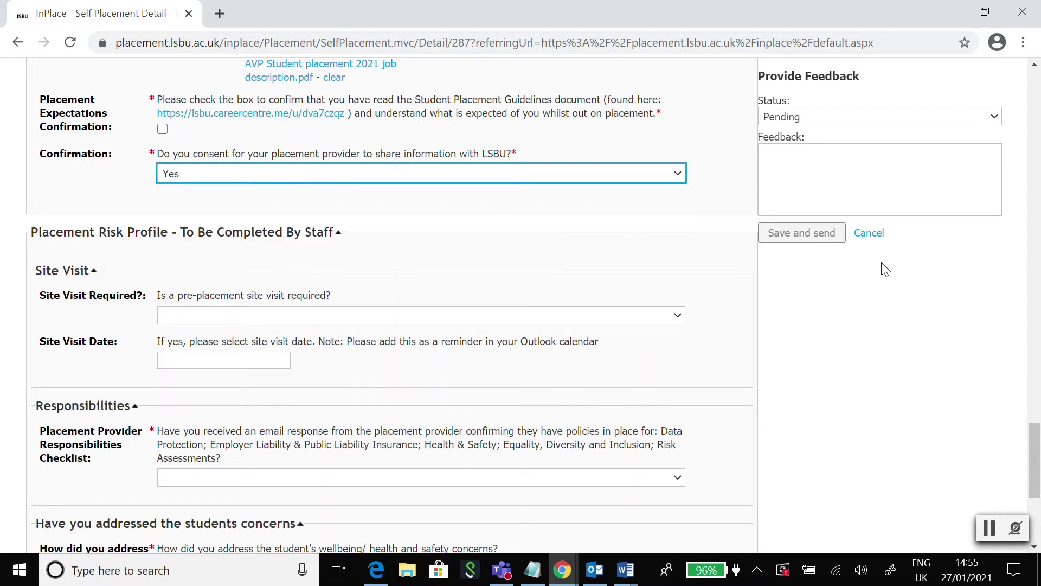
pyautogui.moveTo(1039, 472); pyautogui.dragTo(1037, 276)
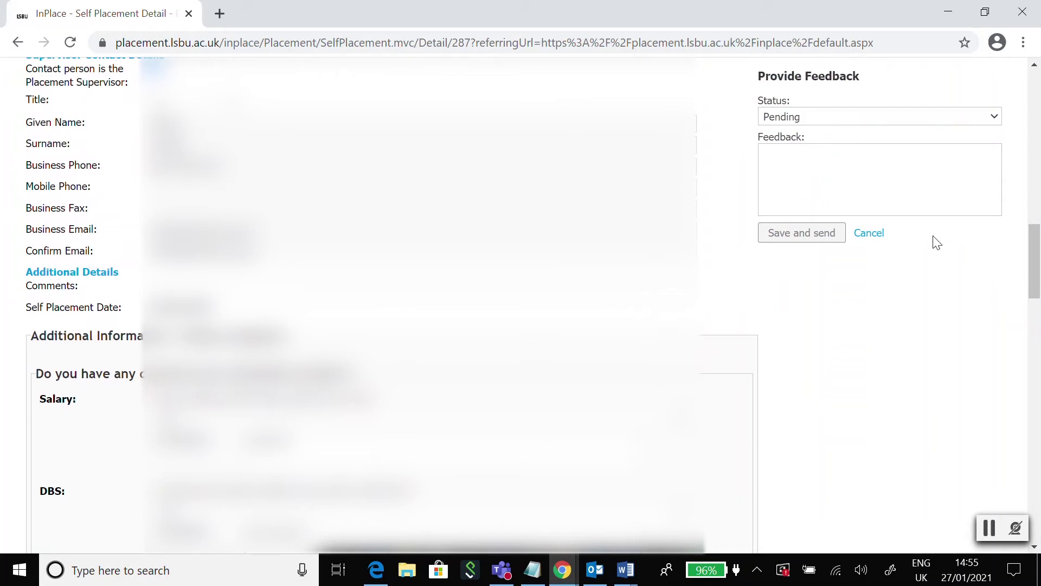
pyautogui.moveTo(1034, 235); pyautogui.dragTo(1038, 472)
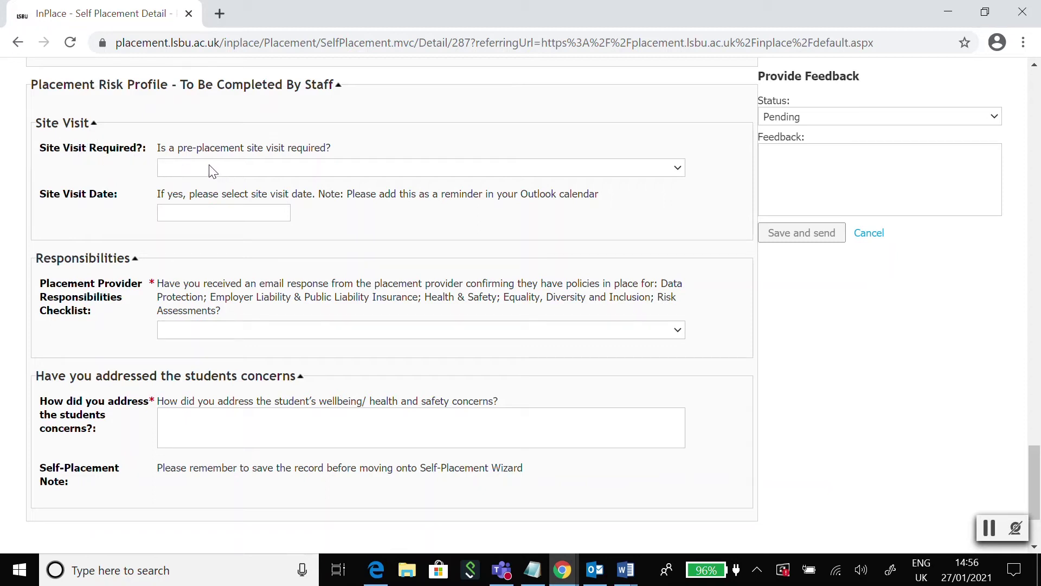
pyautogui.click(281, 168)
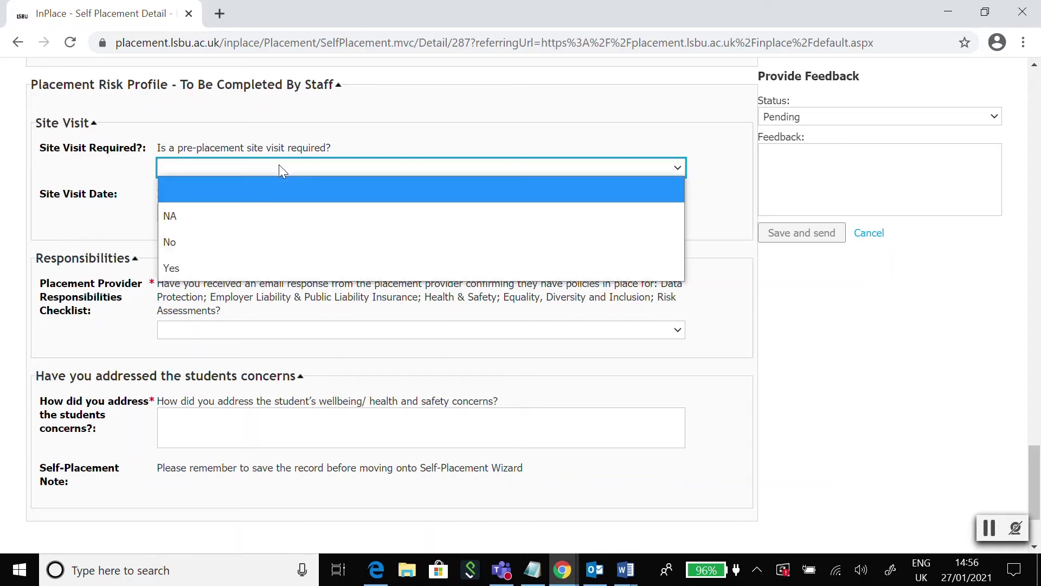
pyautogui.click(91, 172)
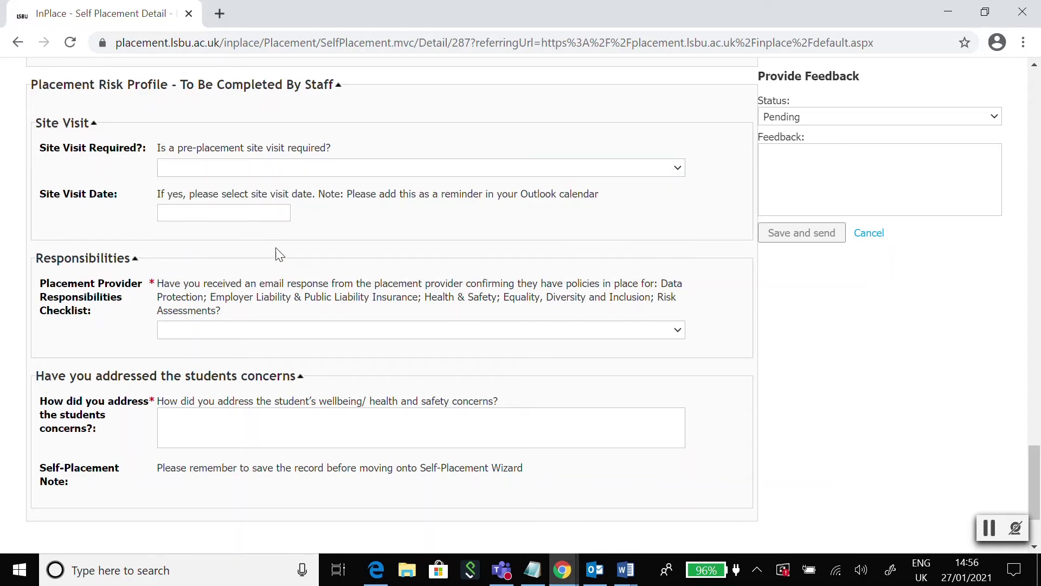
pyautogui.click(281, 216)
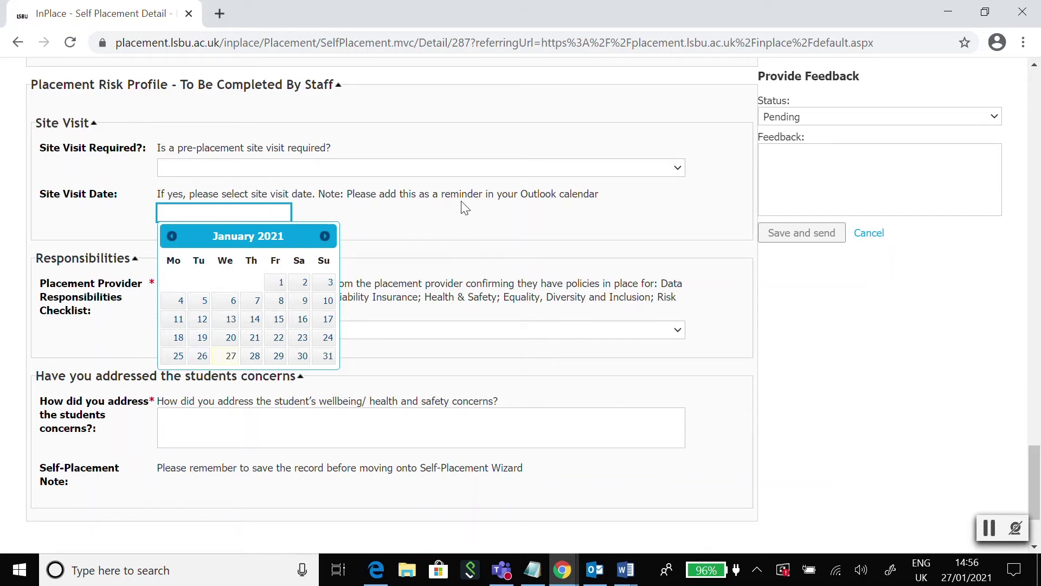
pyautogui.click(461, 218)
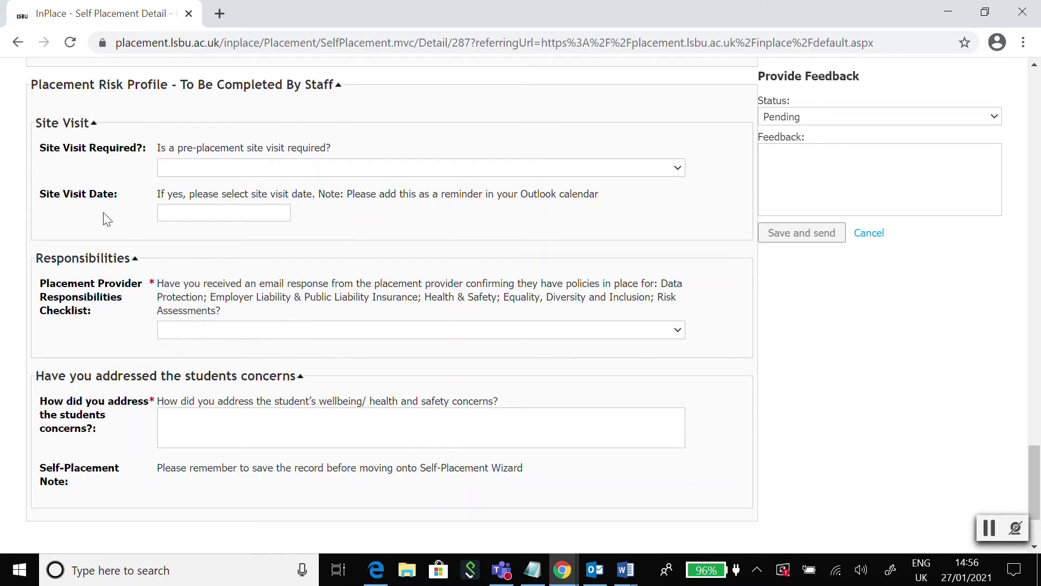
pyautogui.click(191, 173)
pyautogui.click(97, 173)
pyautogui.scroll(-2, 112, 190)
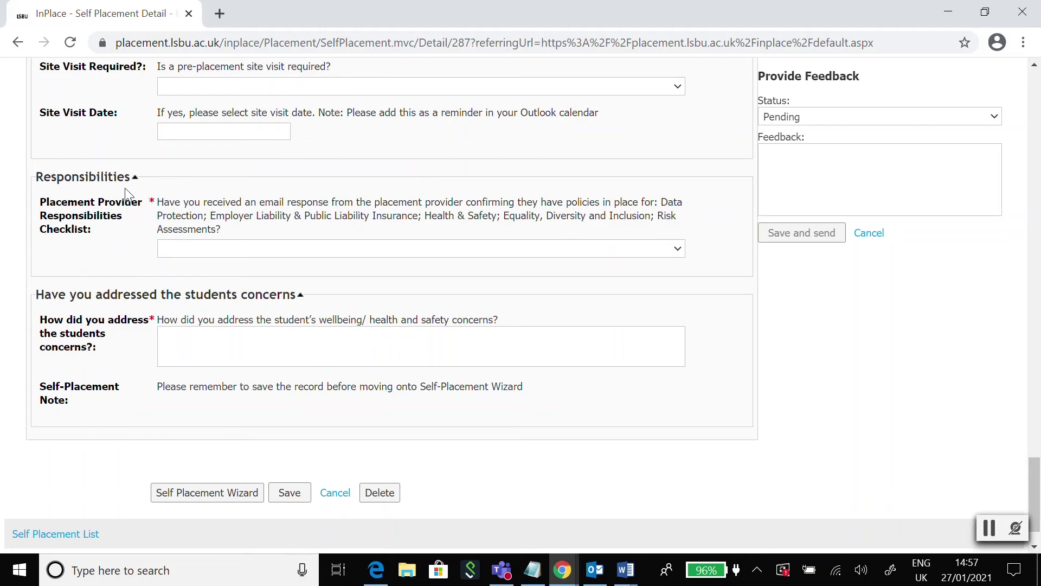
pyautogui.click(204, 250)
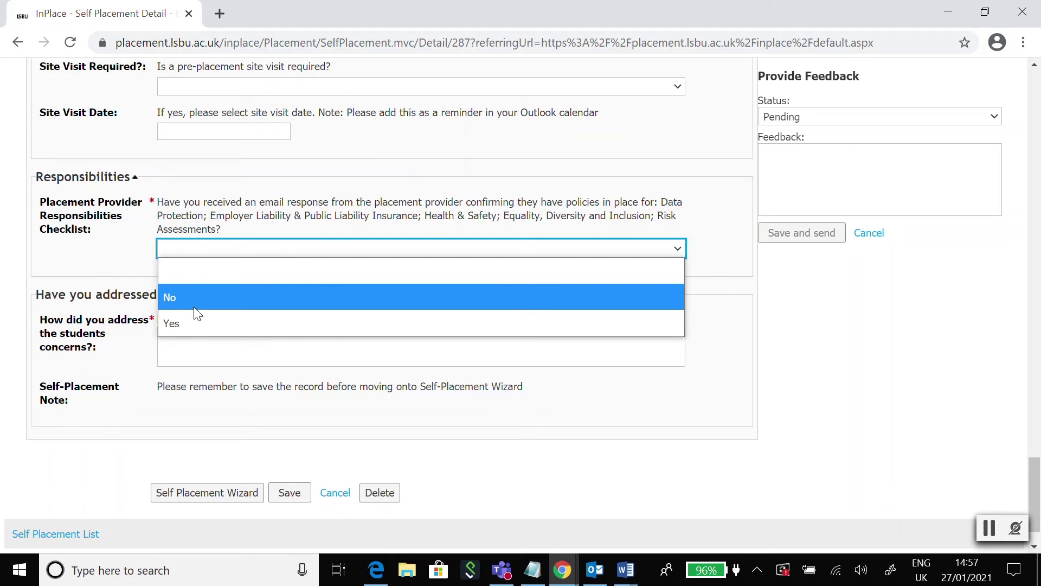
pyautogui.click(107, 258)
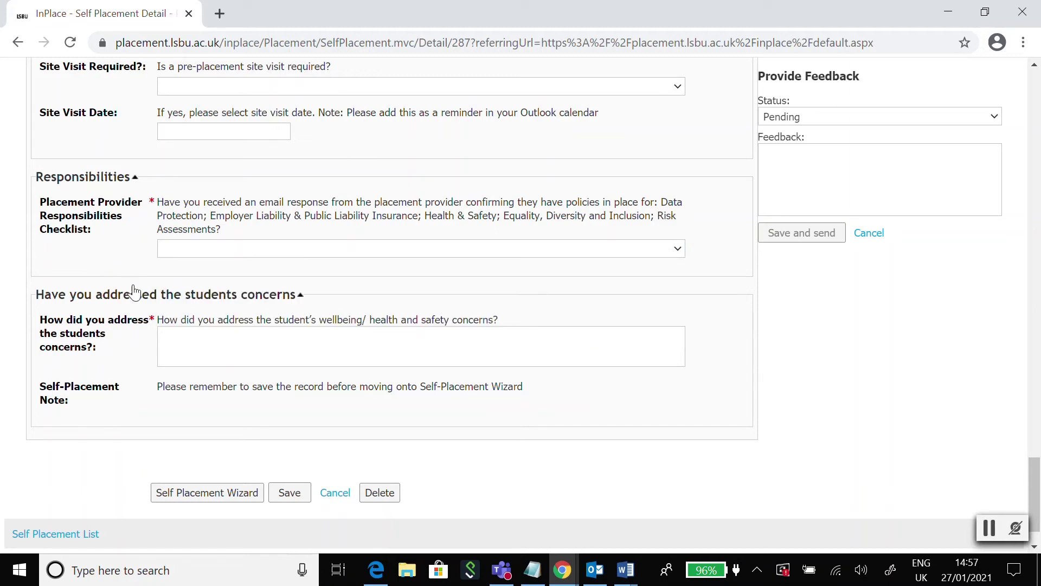
pyautogui.scroll(-1, 133, 296)
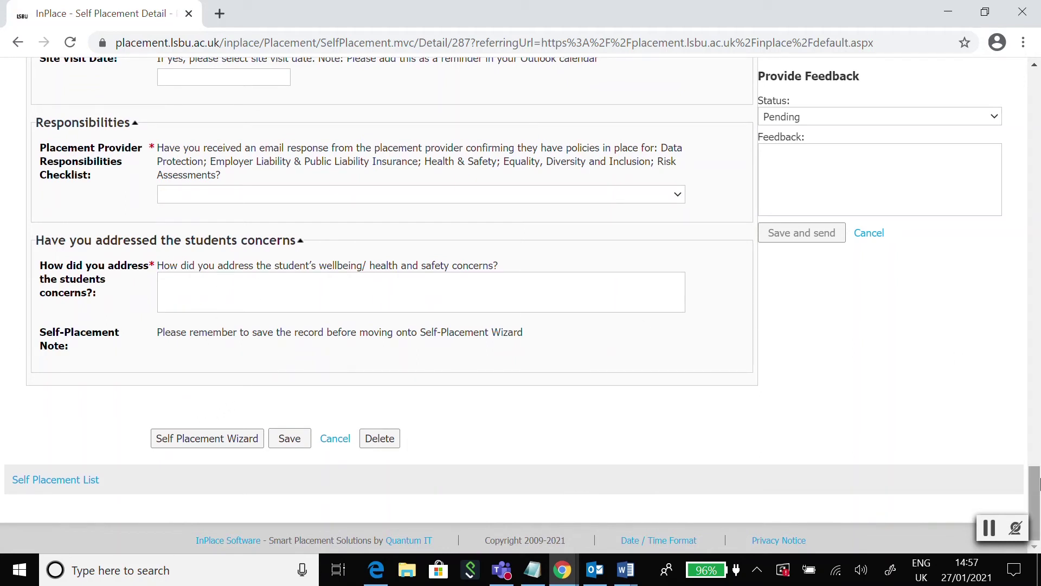
pyautogui.moveTo(1038, 496)
pyautogui.mouseDown()
pyautogui.moveTo(1038, 335)
pyautogui.moveTo(1038, 496)
pyautogui.mouseUp()
pyautogui.click(447, 290)
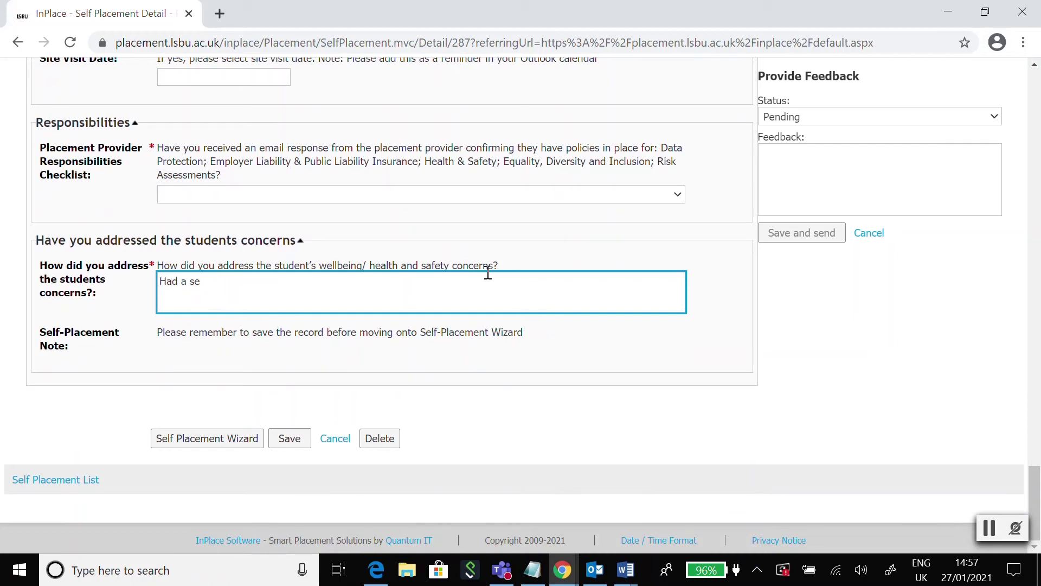
pyautogui.write('perate conversatio')
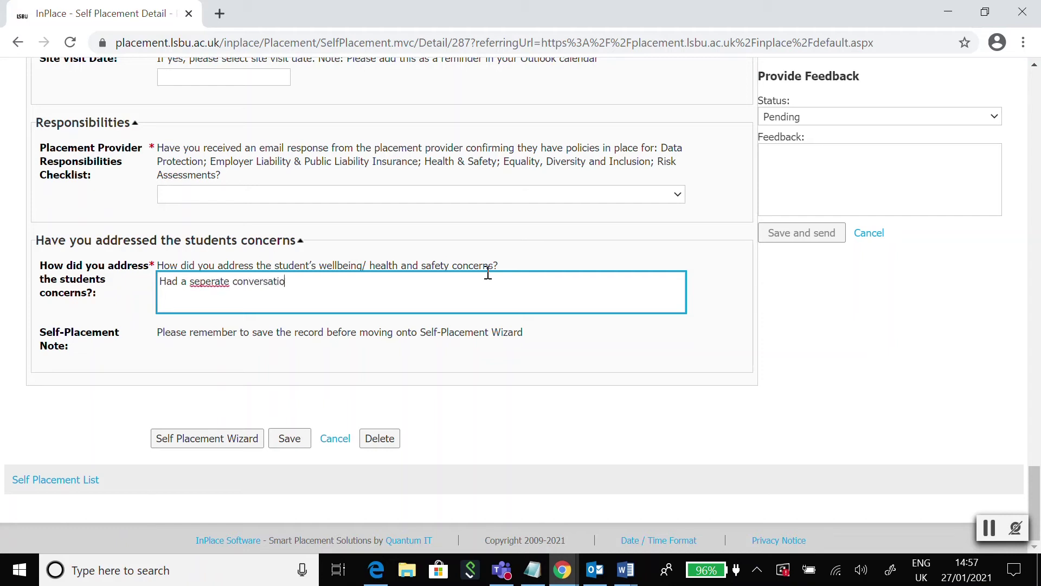
pyautogui.write('n with the student.')
pyautogui.rightClick(211, 279)
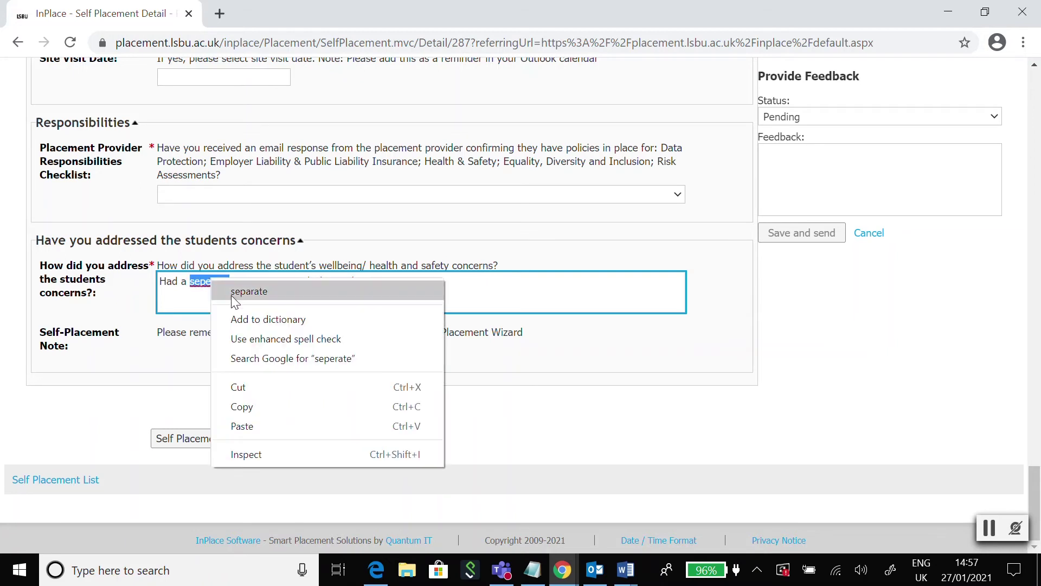
pyautogui.click(233, 291)
pyautogui.moveTo(451, 289); pyautogui.dragTo(158, 286)
pyautogui.press('BackSpace')
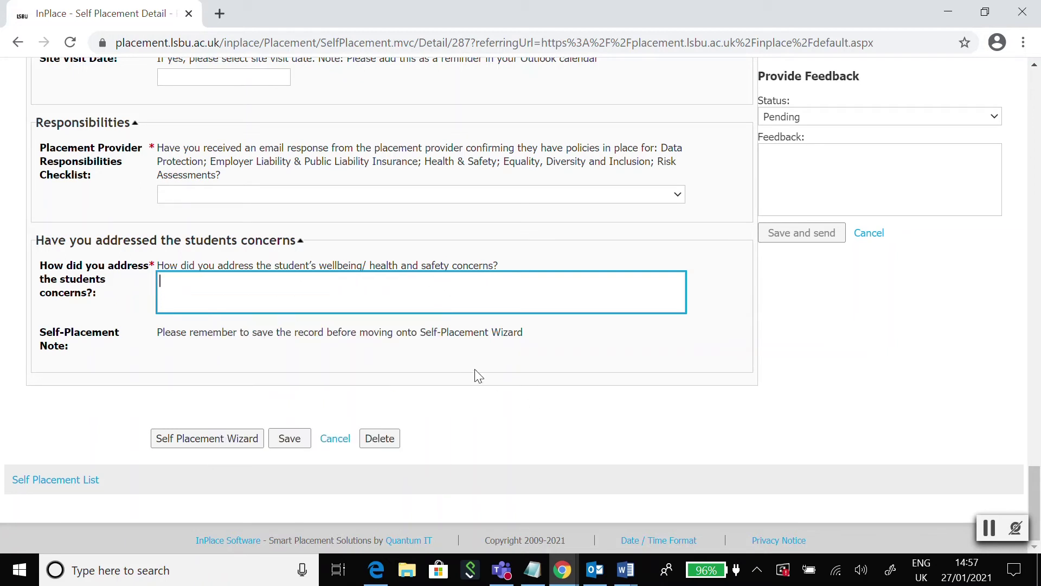
pyautogui.click(110, 315)
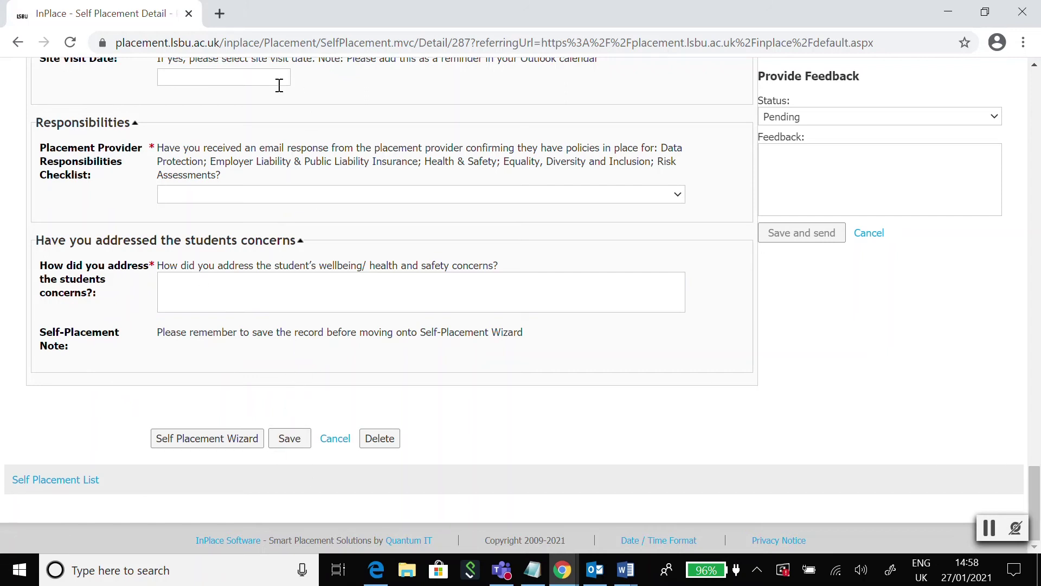
# Launch the Self Placement Wizard and add Alternatives to Violence Project Britain as a new agency
pyautogui.click(231, 444)
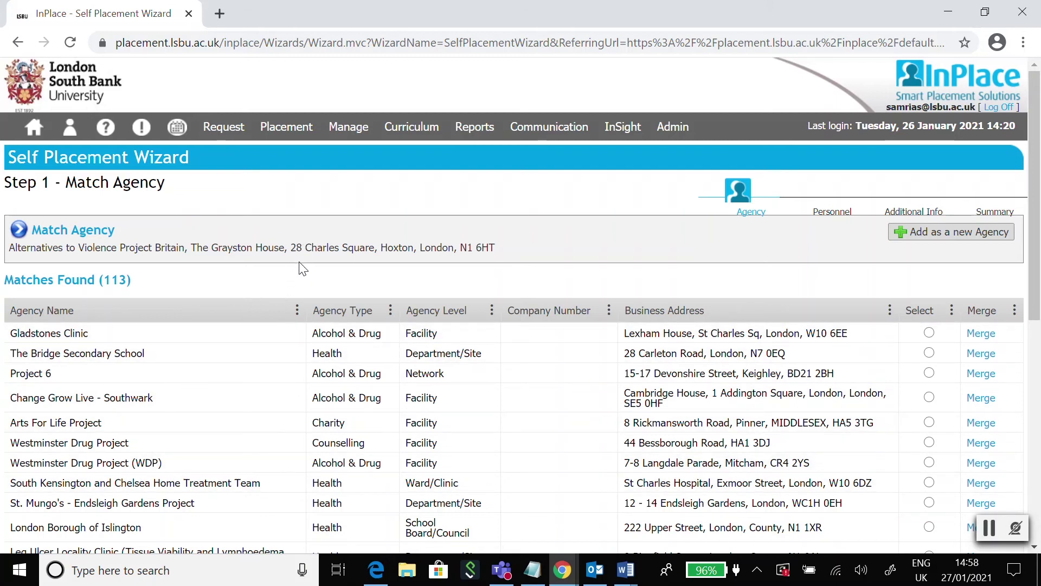
pyautogui.click(977, 237)
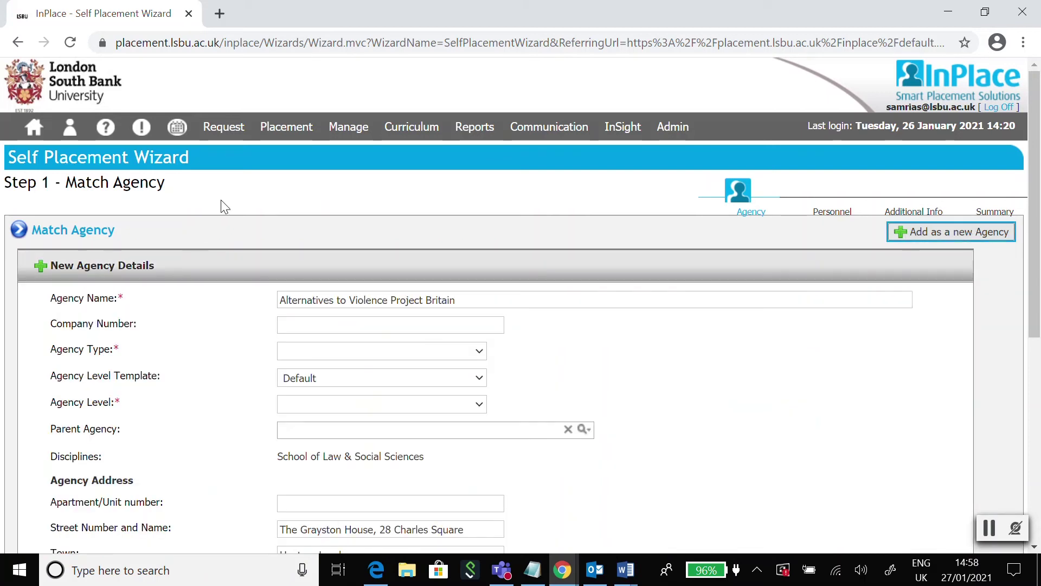
# Save the new agency with type Domestic Violence and Agency Level Facility
pyautogui.scroll(-1, 309, 217)
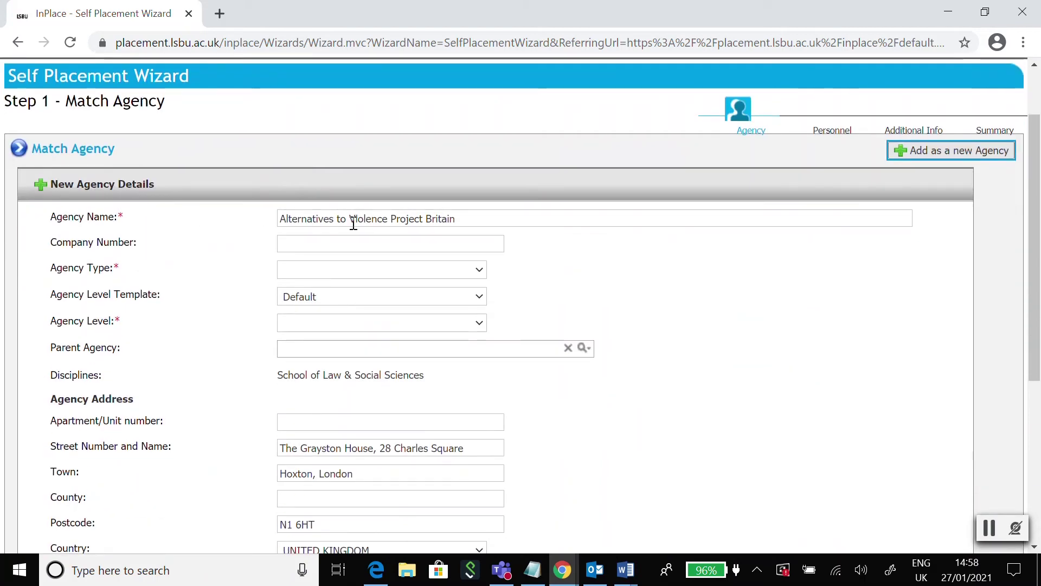
pyautogui.click(355, 274)
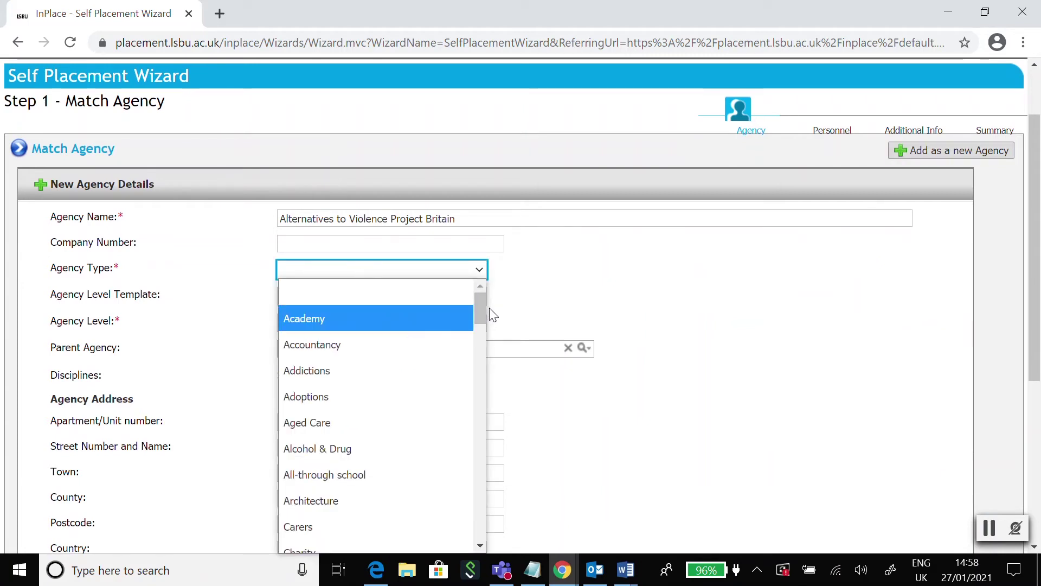
pyautogui.moveTo(486, 317); pyautogui.dragTo(483, 378)
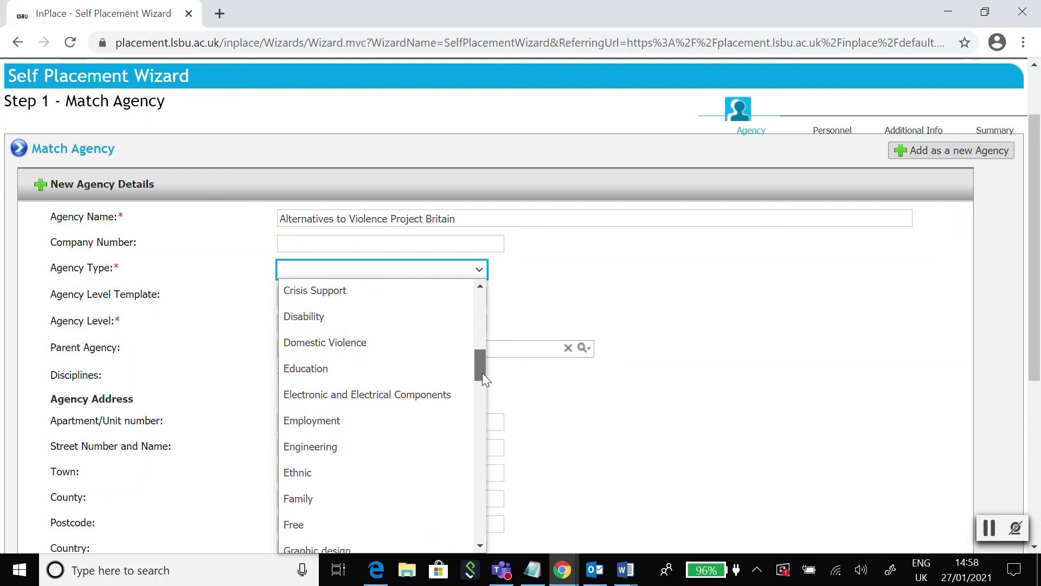
pyautogui.click(414, 347)
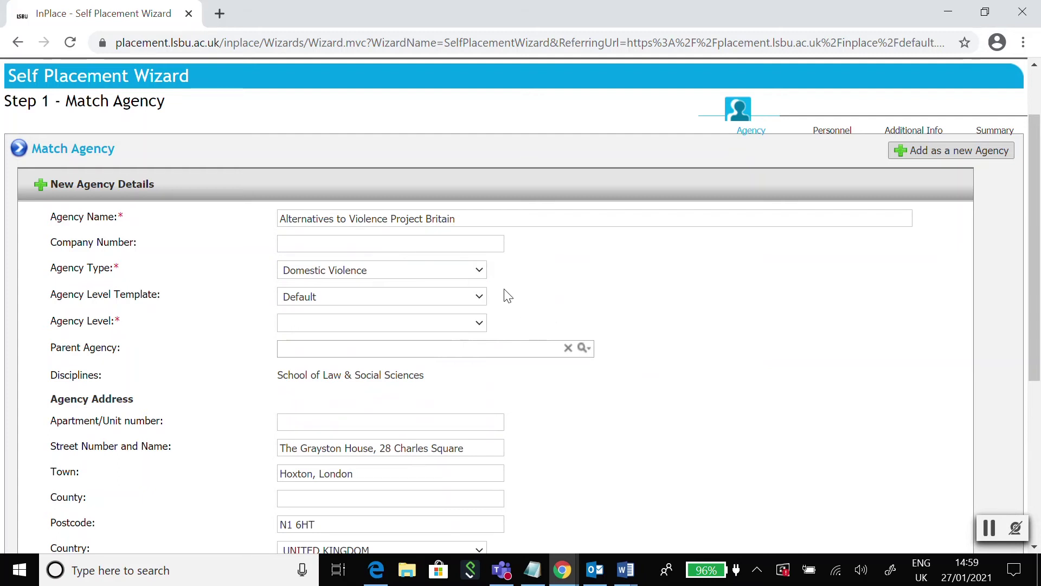
pyautogui.scroll(-3, 534, 326)
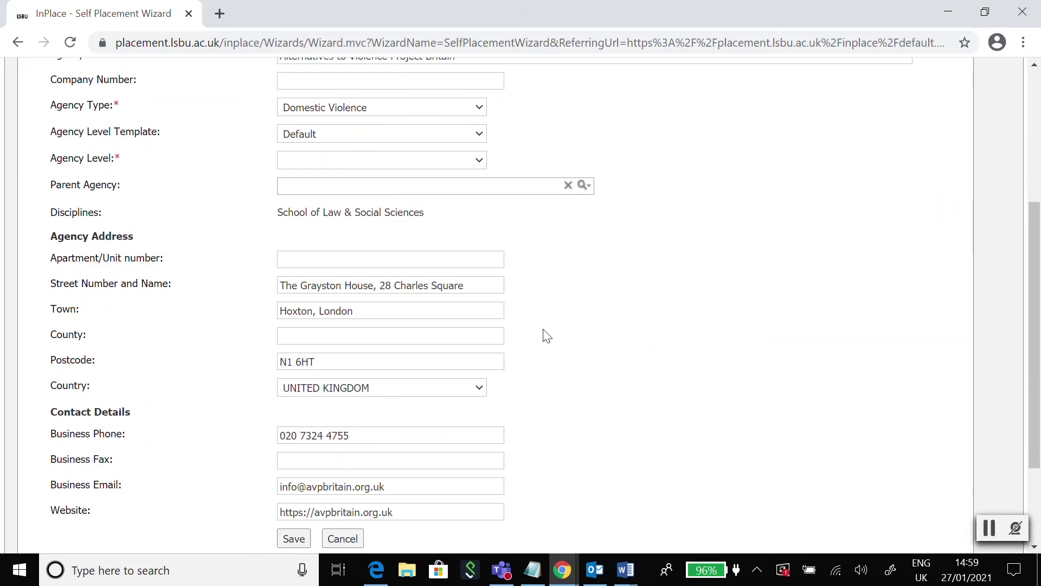
pyautogui.click(346, 161)
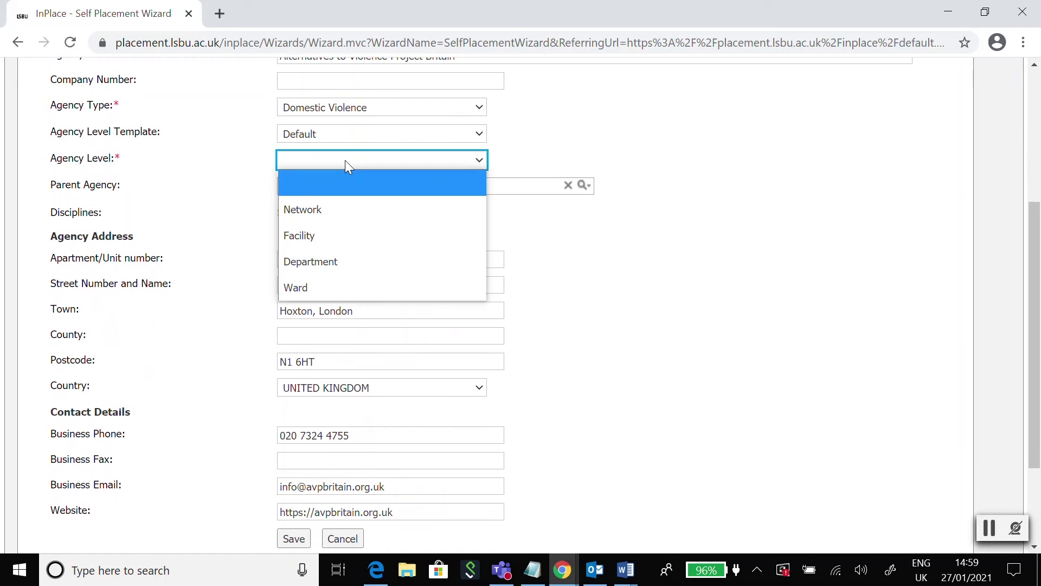
pyautogui.click(380, 235)
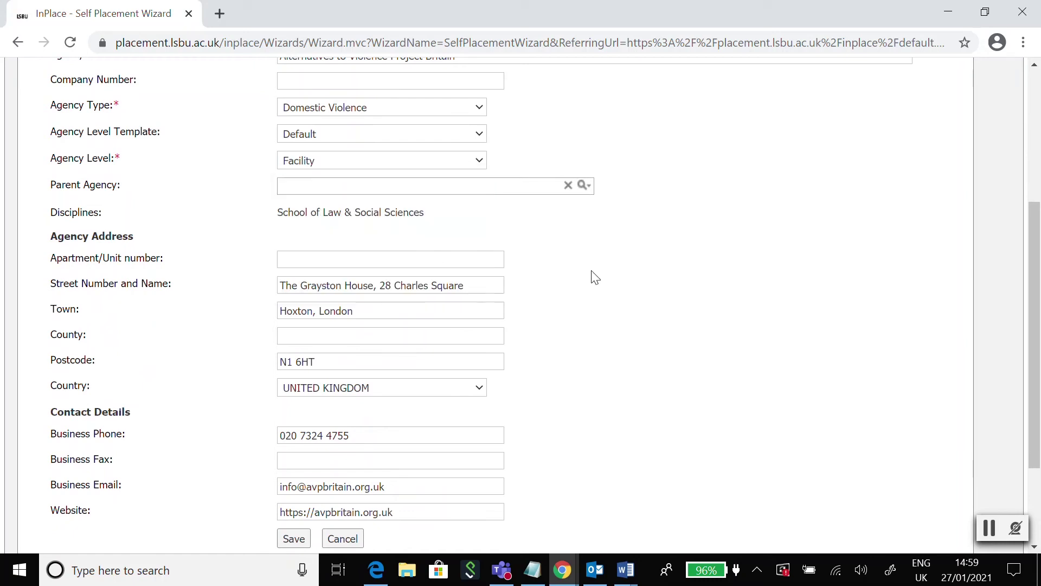
pyautogui.scroll(-2, 591, 276)
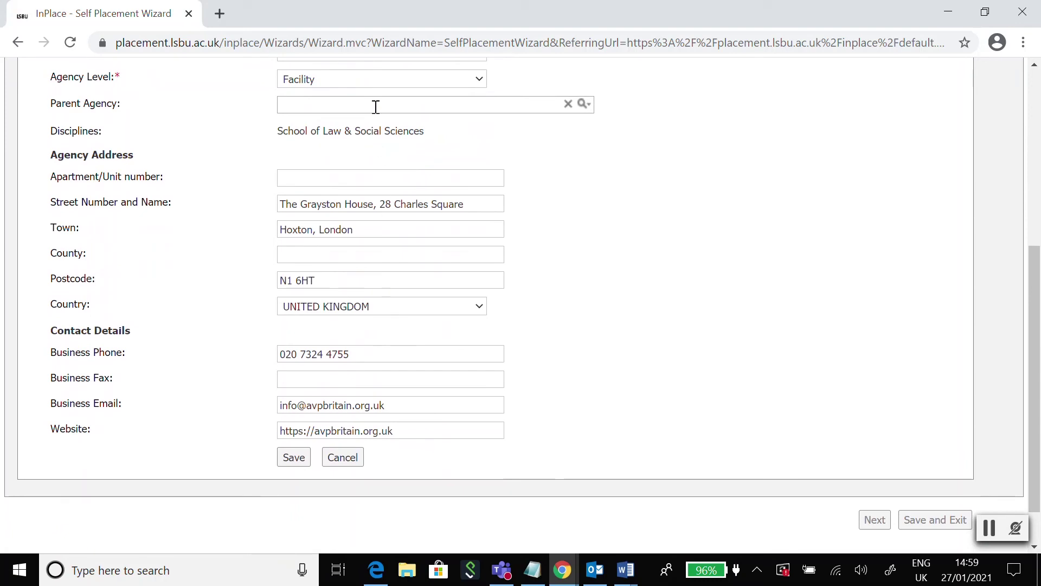
pyautogui.click(295, 457)
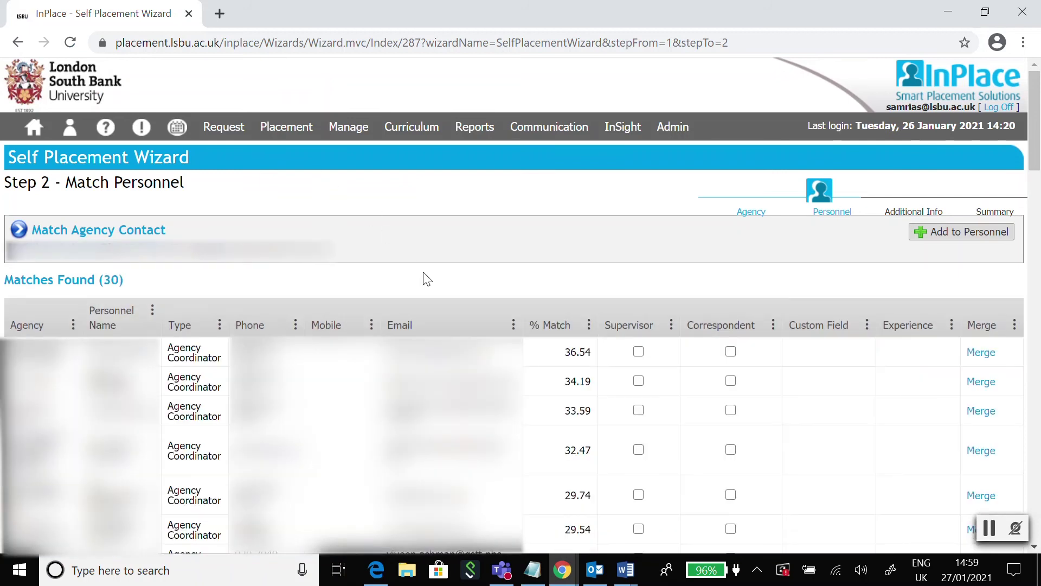
# Add a new personnel contact for the agency with Personnel Type Agency Coordinator
pyautogui.scroll(-1, 425, 279)
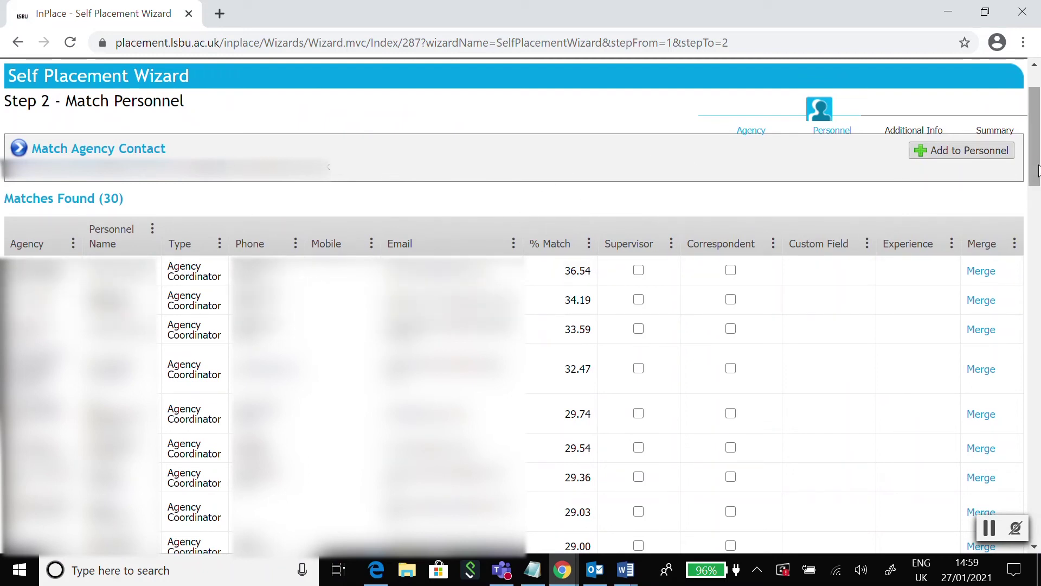
pyautogui.click(944, 158)
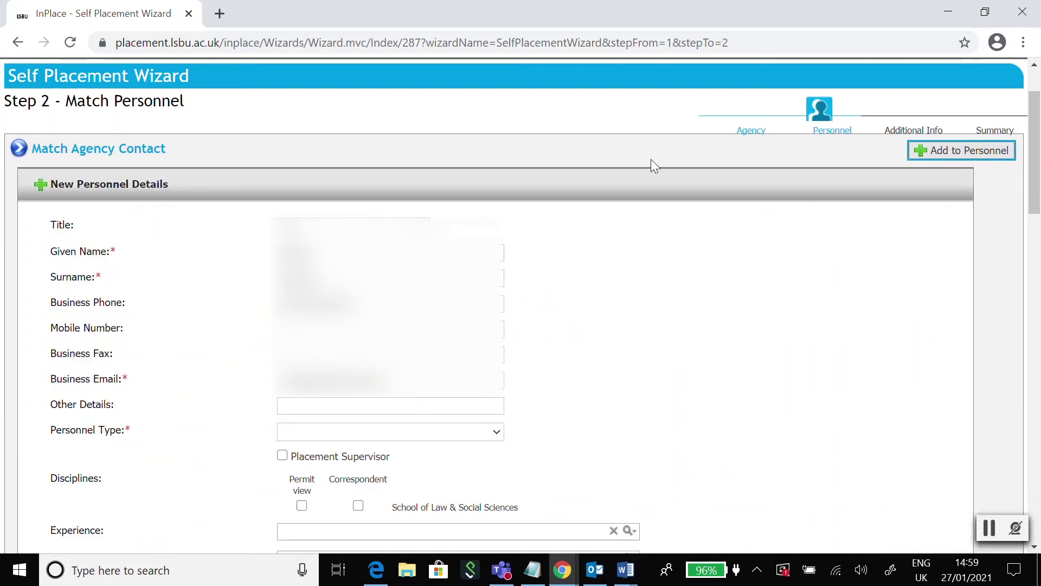
pyautogui.scroll(-1, 500, 238)
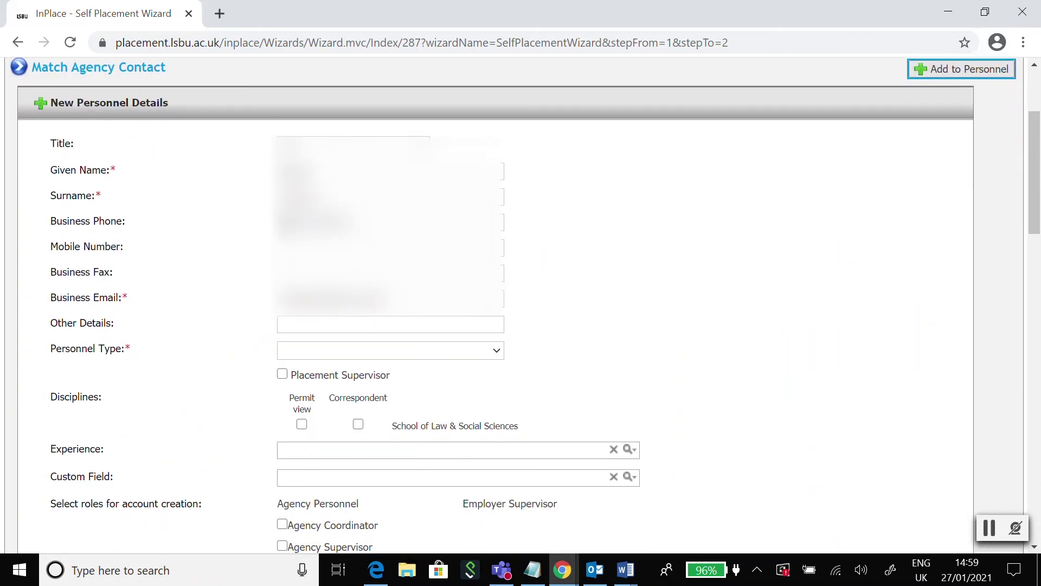
pyautogui.scroll(-3, 288, 225)
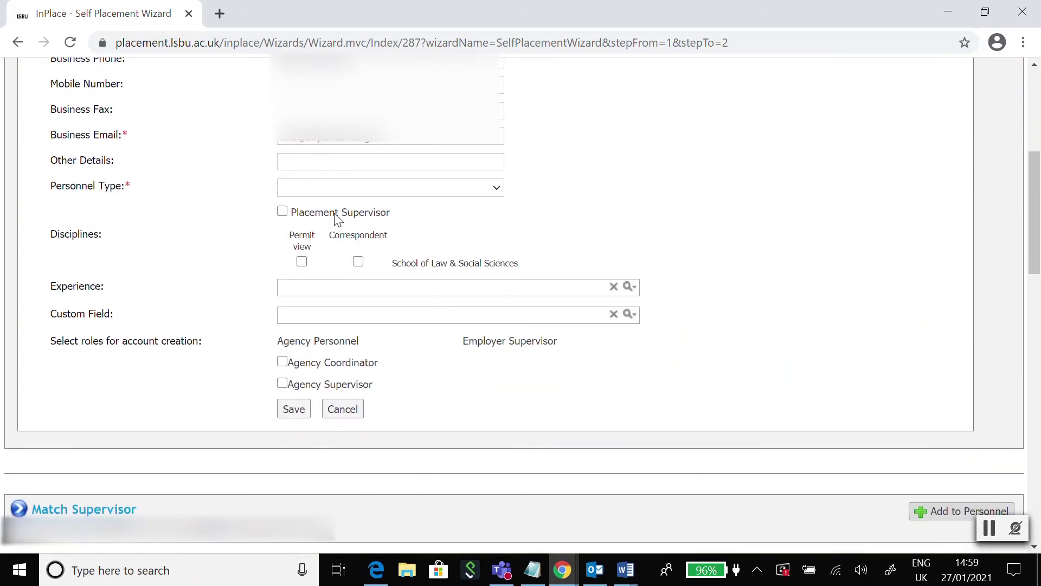
pyautogui.click(354, 191)
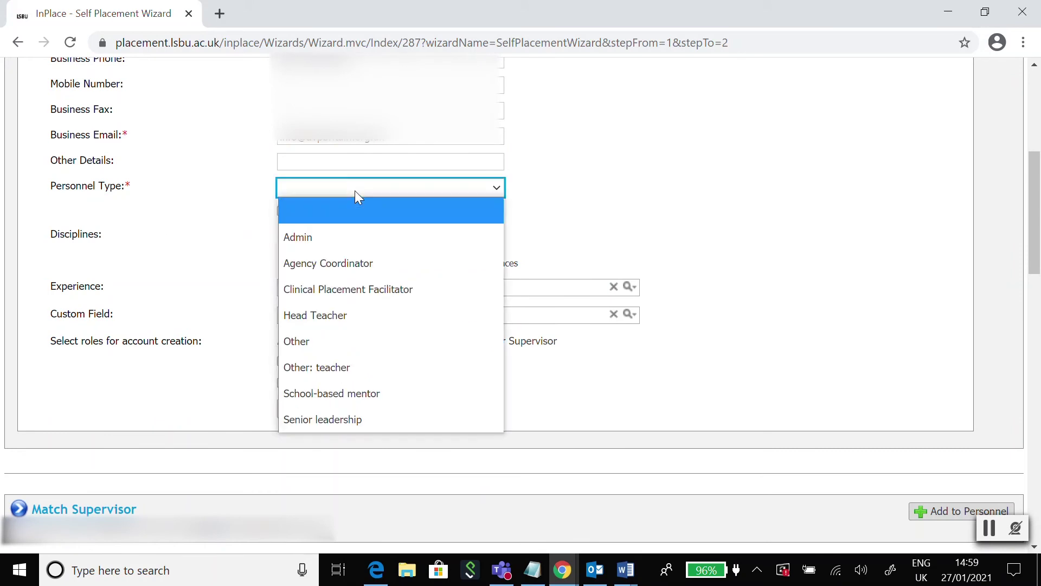
pyautogui.click(376, 264)
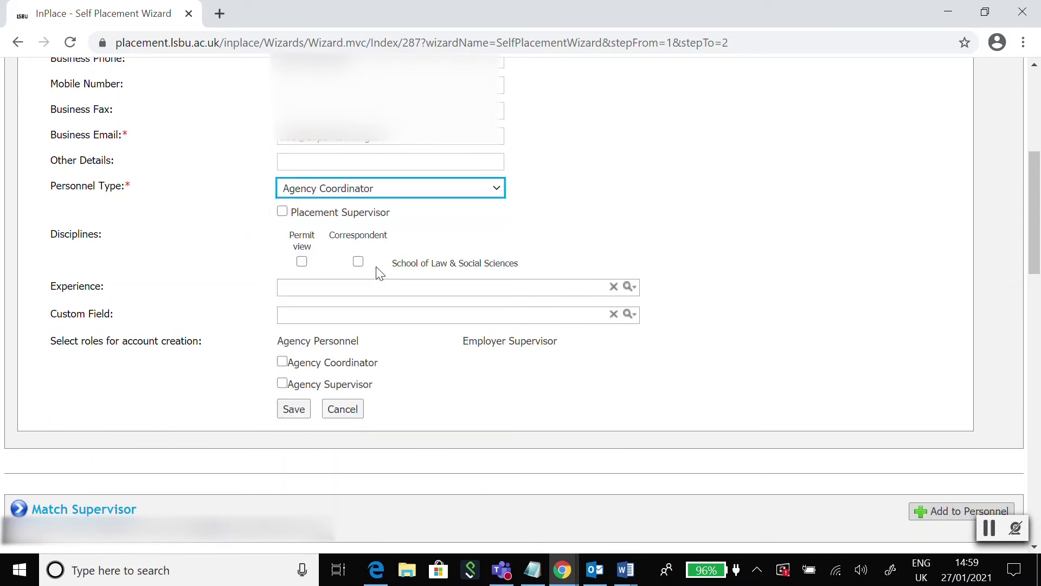
# Give the contact's account Agency Coordinator and Agency Supervisor roles, then save and create it
pyautogui.click(210, 274)
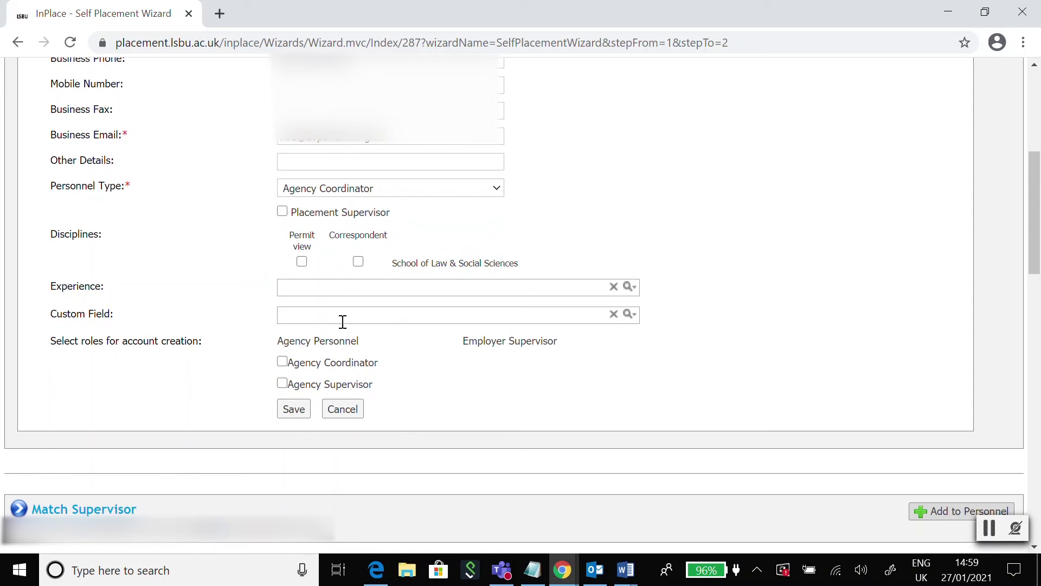
pyautogui.scroll(-1, 211, 293)
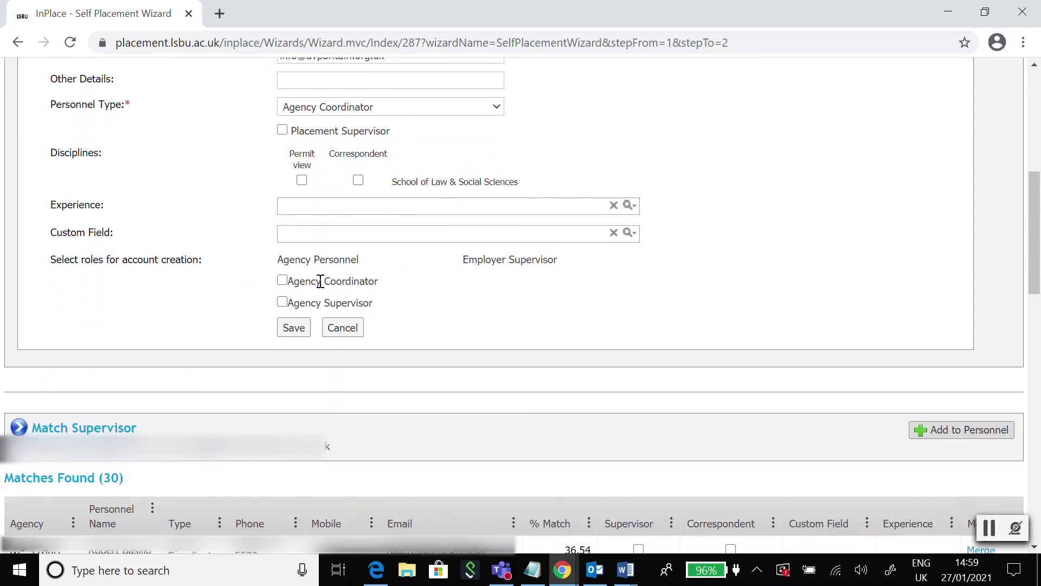
pyautogui.click(282, 280)
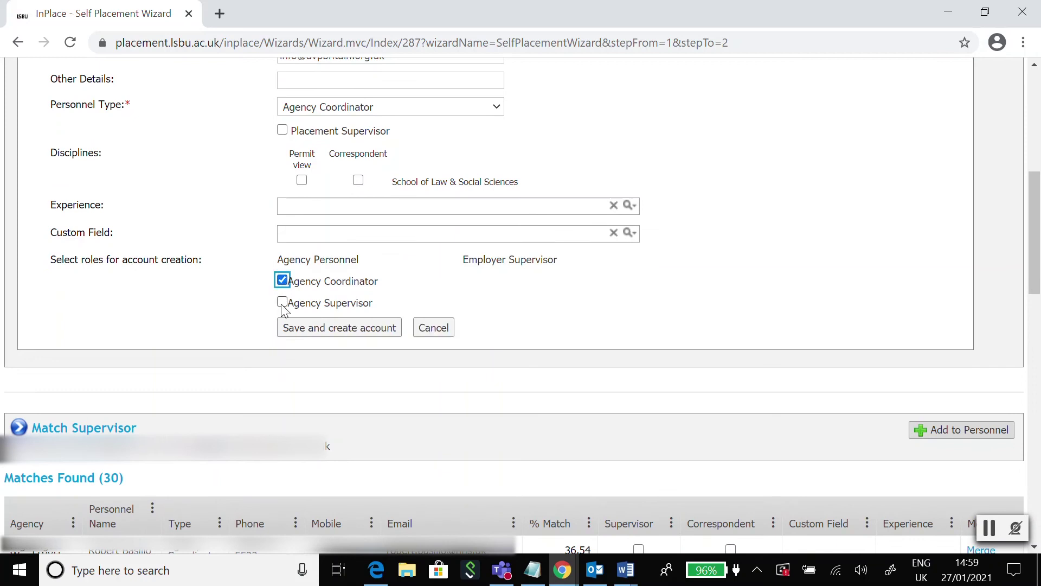
pyautogui.click(282, 304)
pyautogui.click(281, 302)
pyautogui.scroll(-1, 272, 336)
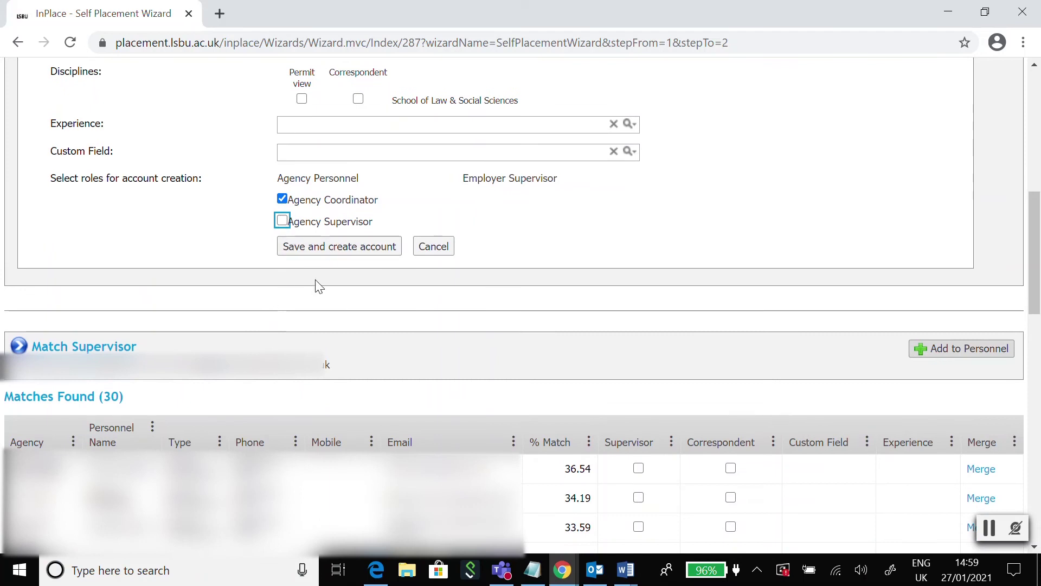
pyautogui.click(282, 220)
pyautogui.click(307, 245)
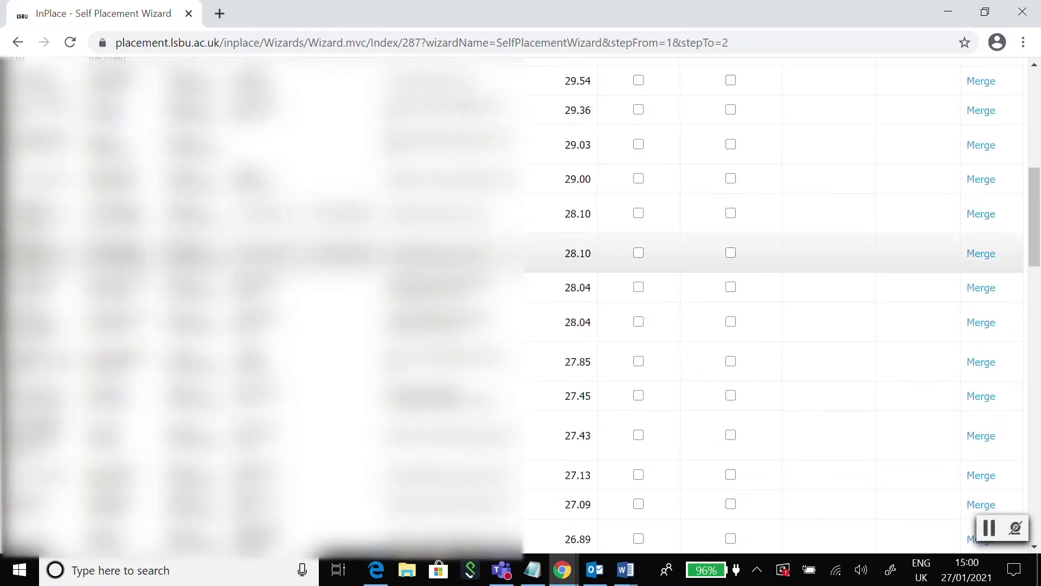
# Mark the 88.89% matched contact as Supervisor and Correspondent, then move past Match Personnel
pyautogui.scroll(10, 319, 267)
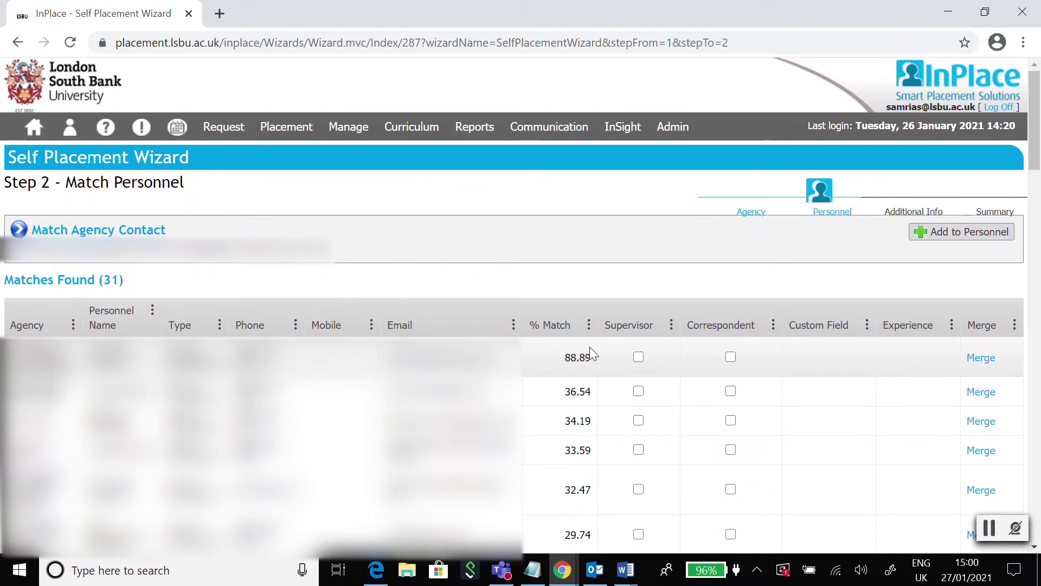
pyautogui.click(639, 357)
pyautogui.click(730, 358)
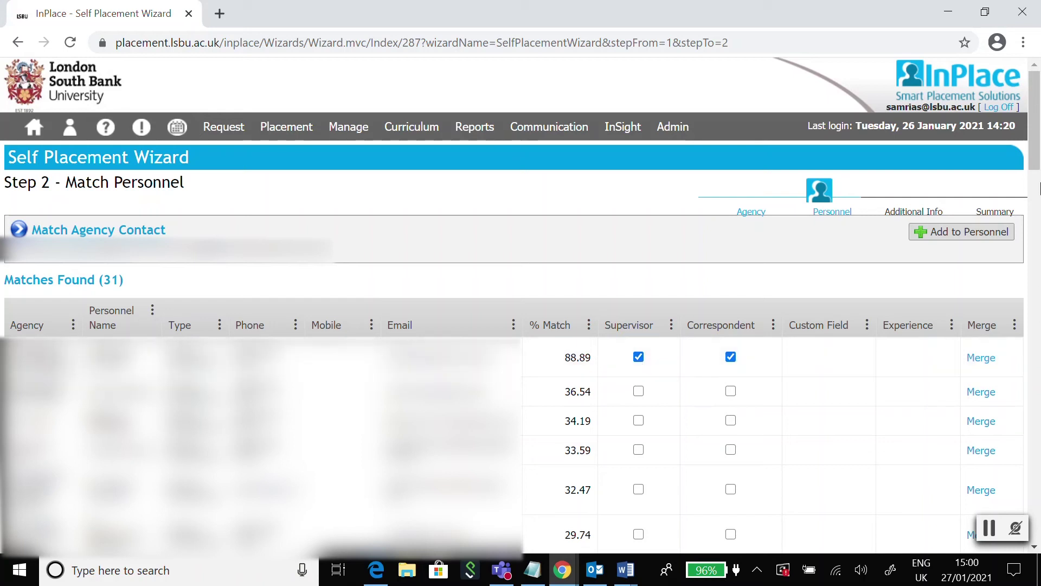
pyautogui.moveTo(1035, 147); pyautogui.dragTo(1035, 488)
pyautogui.click(874, 468)
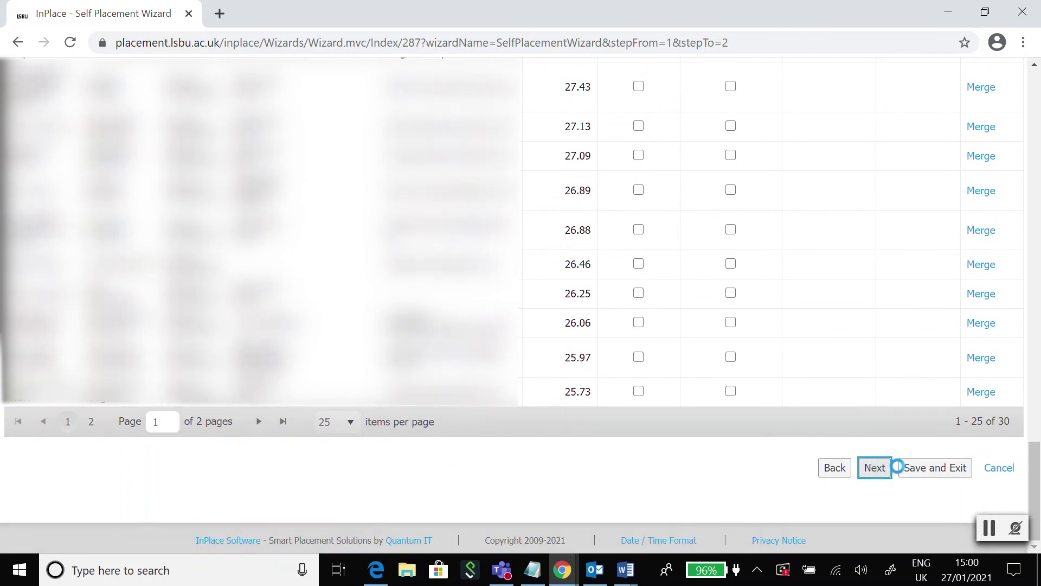
# Check the Step 3 Additional Information answers and advance to Review & Approve
pyautogui.scroll(15, 372, 254)
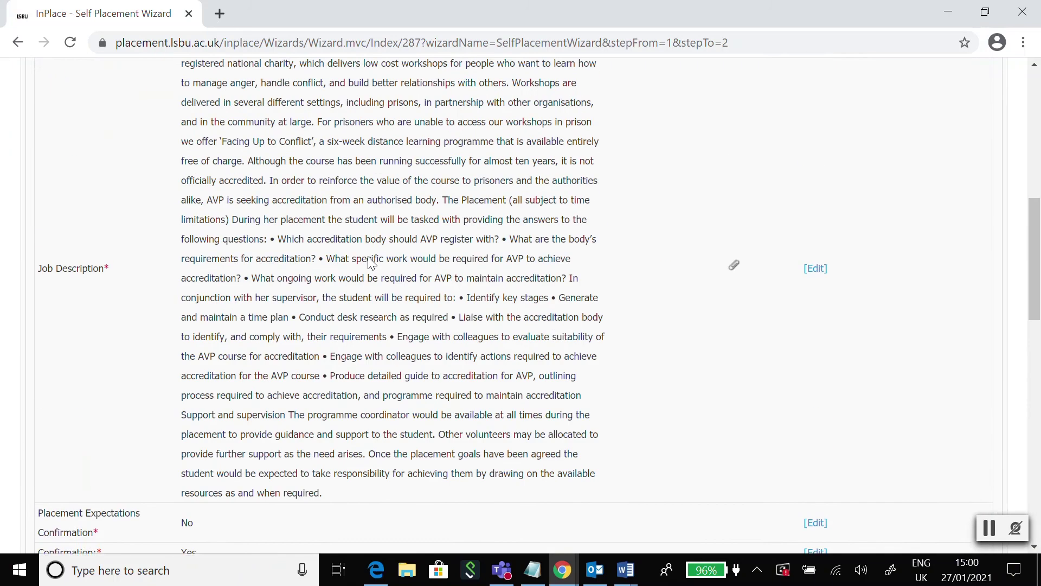
pyautogui.scroll(2, 372, 254)
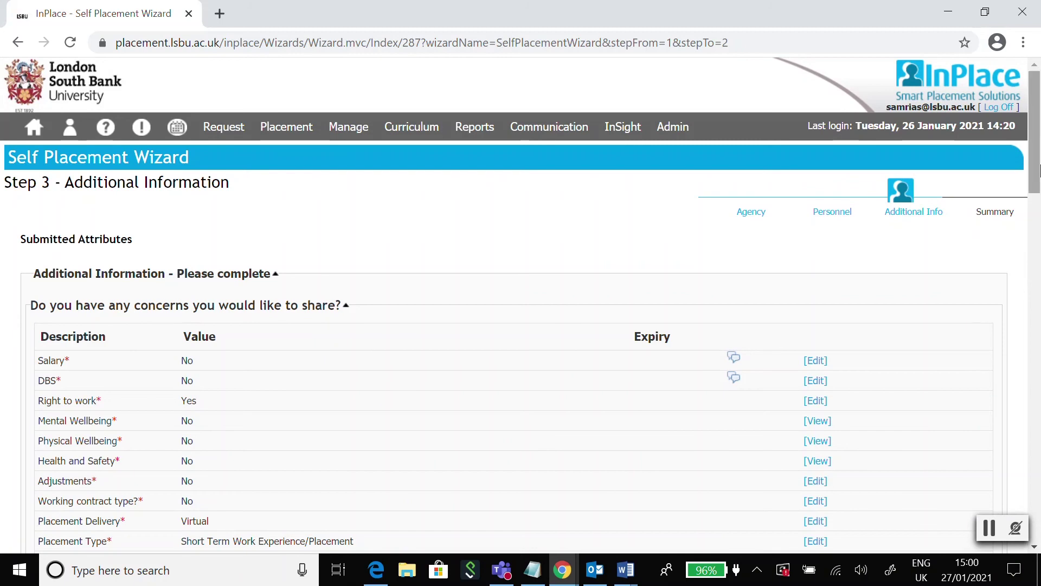
pyautogui.moveTo(1040, 142); pyautogui.dragTo(1040, 191)
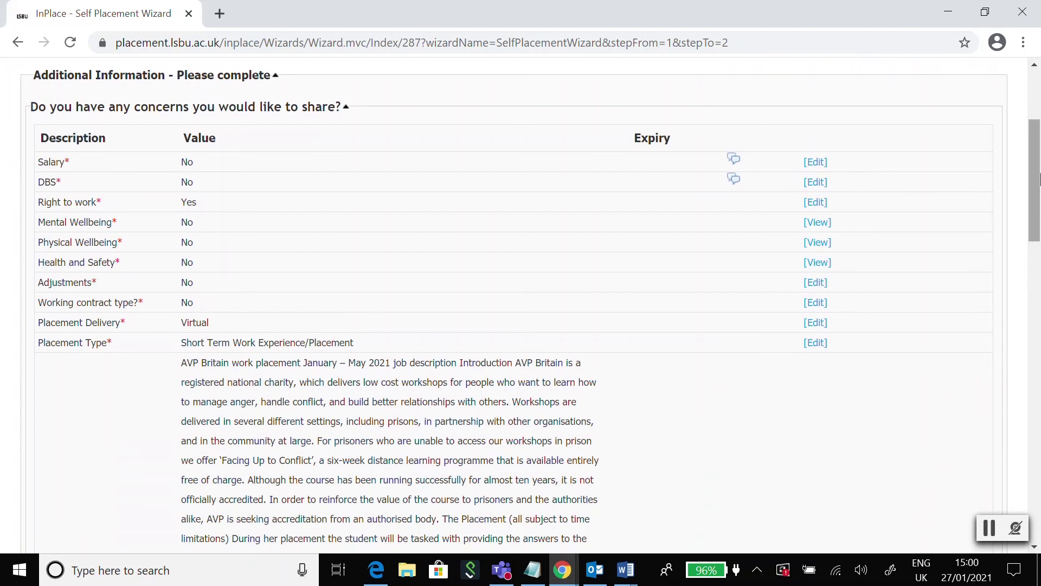
pyautogui.moveTo(1039, 179); pyautogui.dragTo(1040, 477)
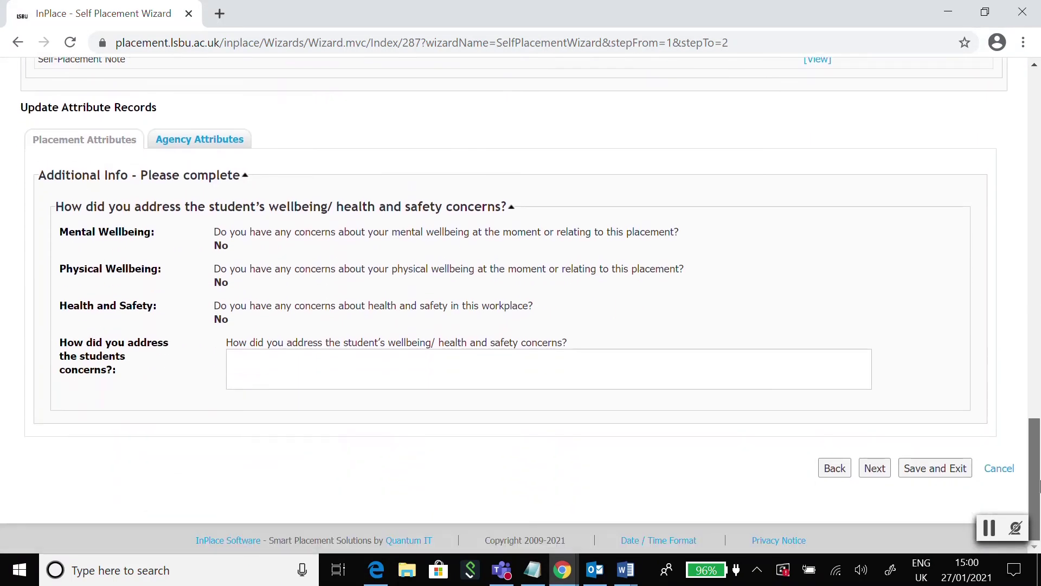
pyautogui.click(873, 475)
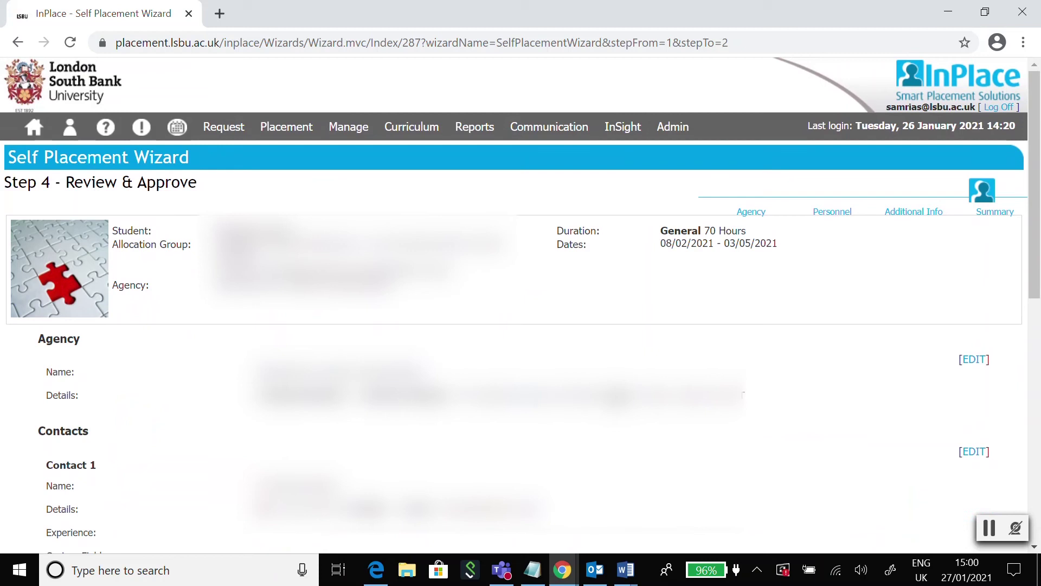
# Scroll through the summary of agency, contacts, supervisors and General 70-hour duration
pyautogui.scroll(-10, 653, 404)
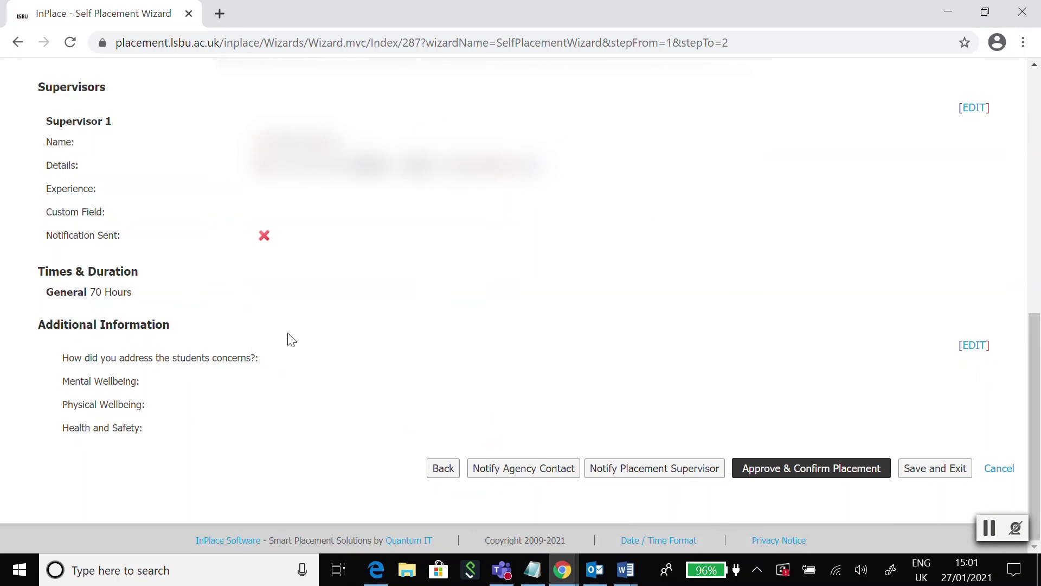
# Preview the agency contact confirmation email, noting its Placement Provider Form request, then close it unsent
pyautogui.click(554, 478)
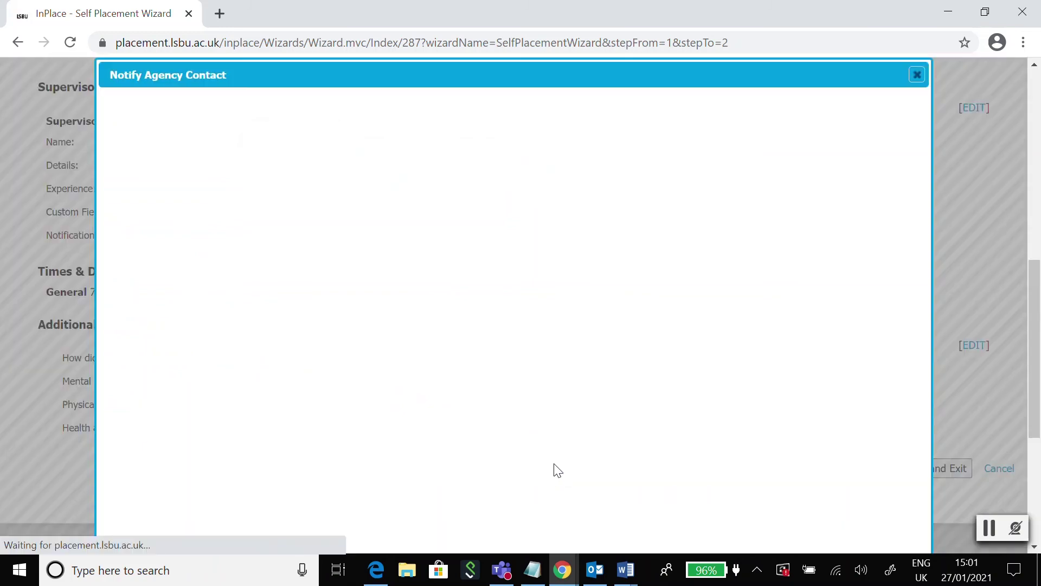
pyautogui.scroll(-4, 420, 392)
pyautogui.scroll(-1, 427, 383)
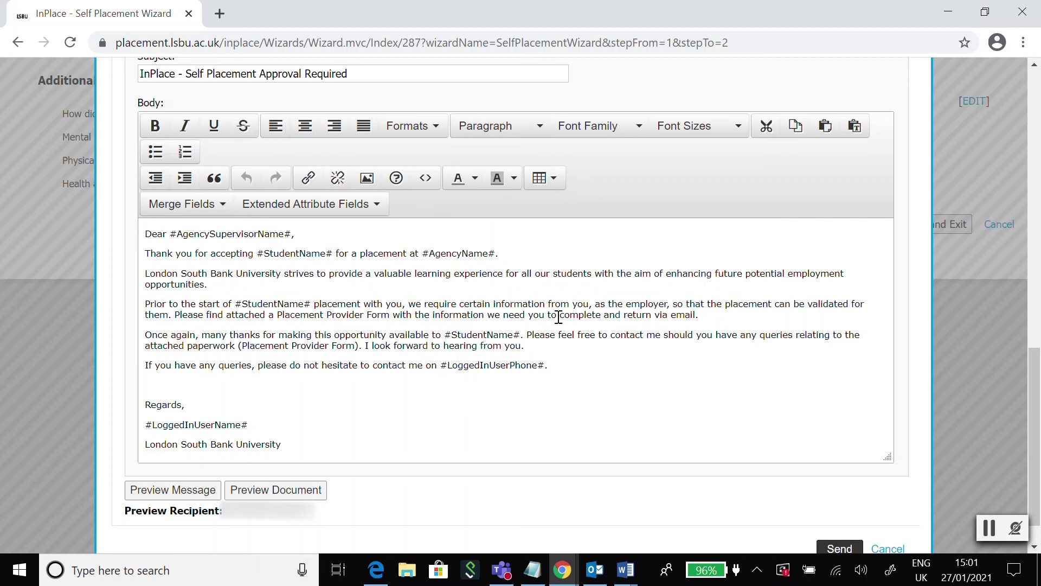
pyautogui.moveTo(603, 303); pyautogui.dragTo(744, 310)
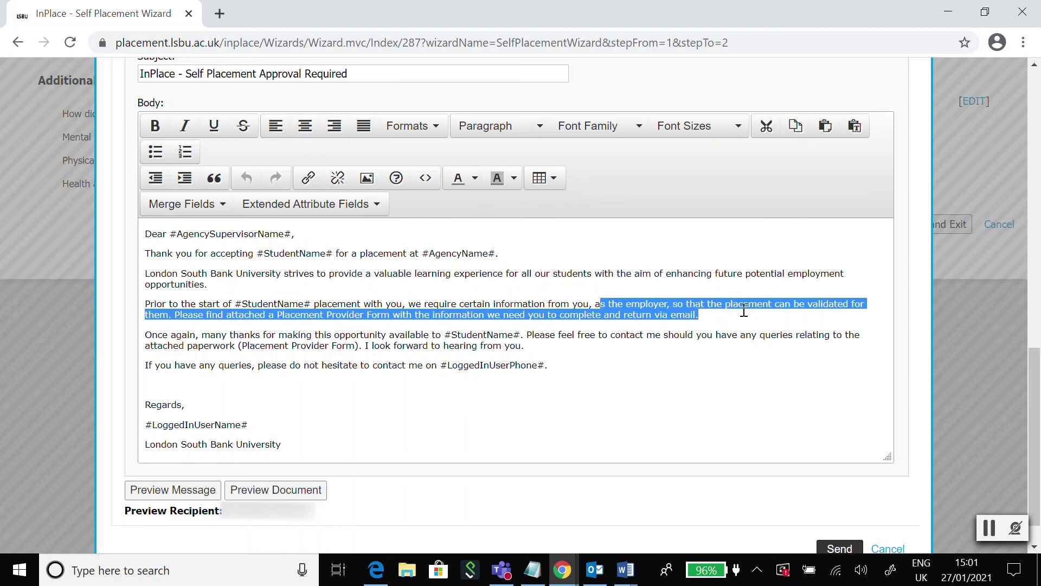
pyautogui.click(571, 357)
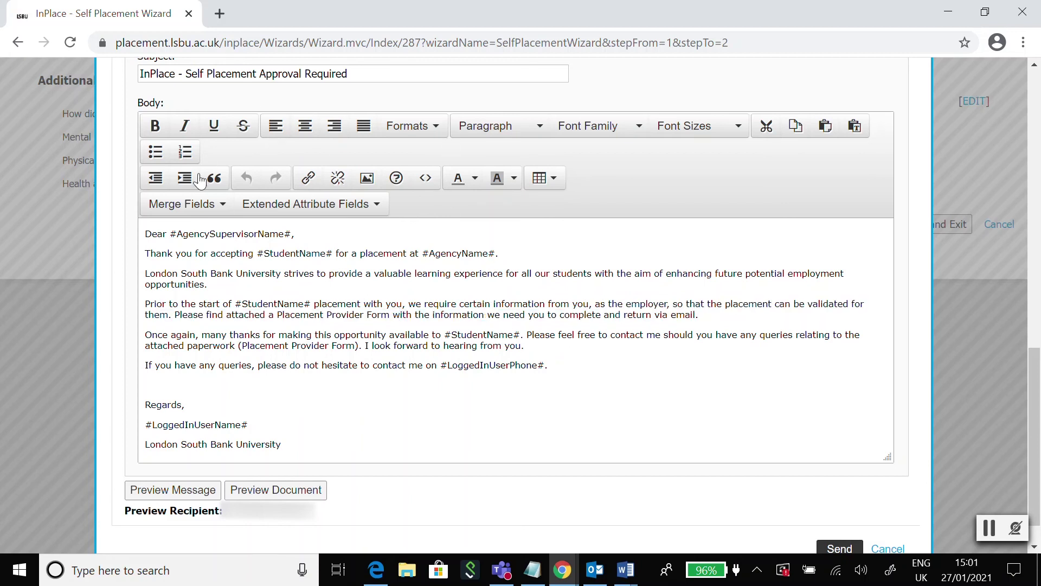
pyautogui.scroll(-1, 405, 320)
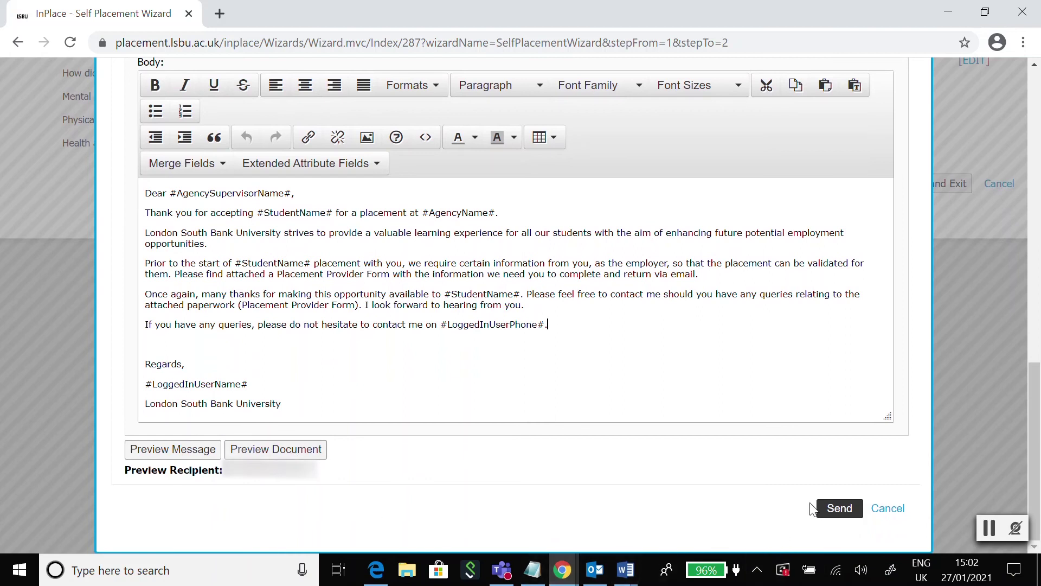
pyautogui.scroll(5, 922, 412)
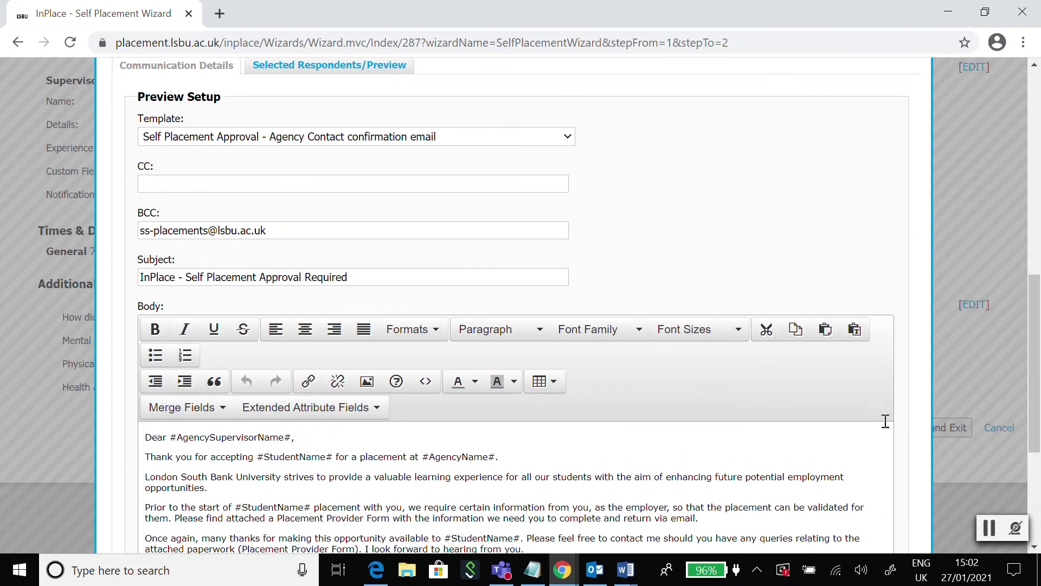
pyautogui.scroll(-1, 881, 415)
pyautogui.scroll(4, 882, 424)
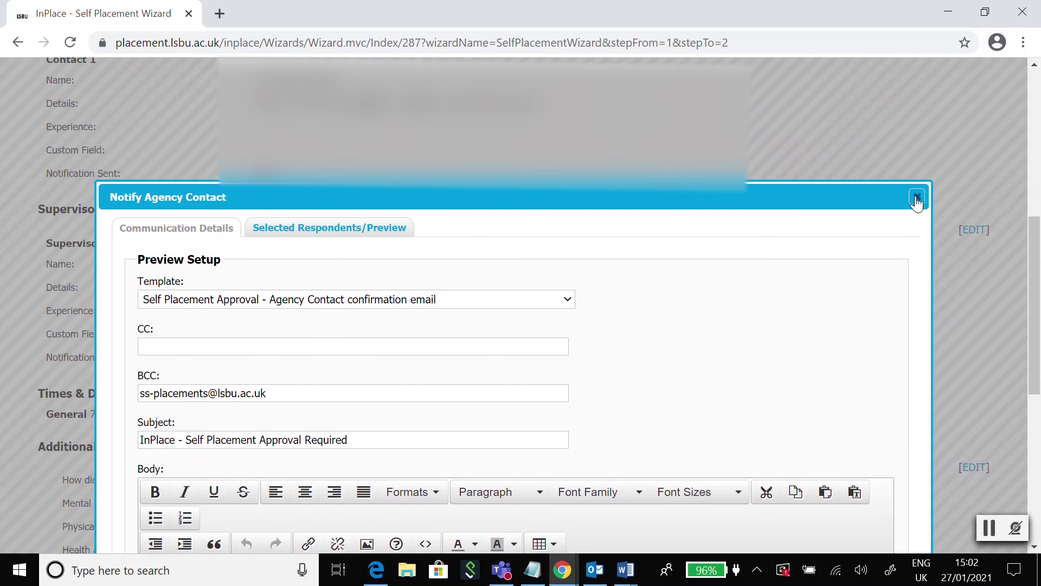
pyautogui.click(915, 197)
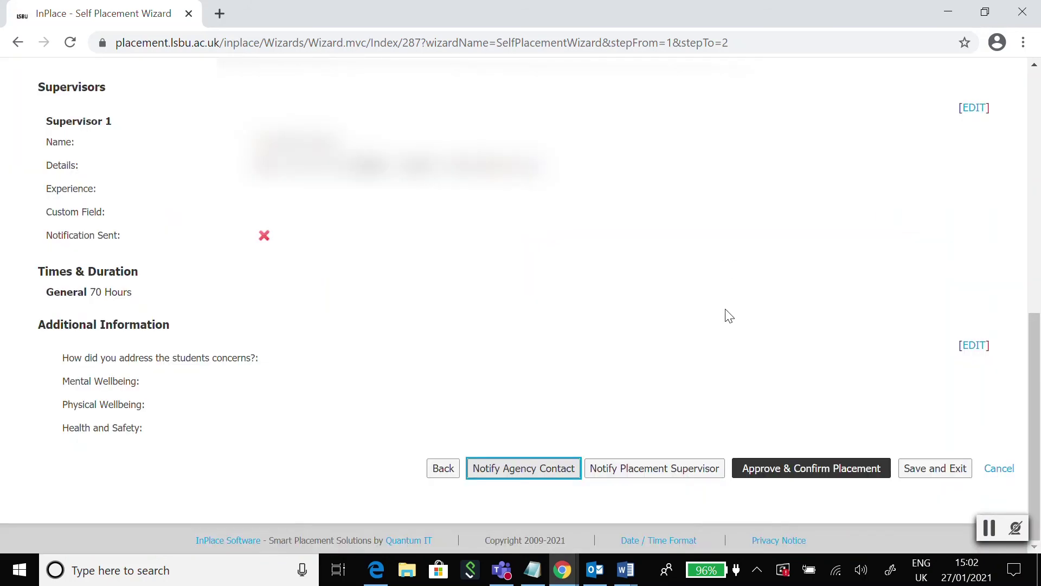
pyautogui.scroll(8, 607, 377)
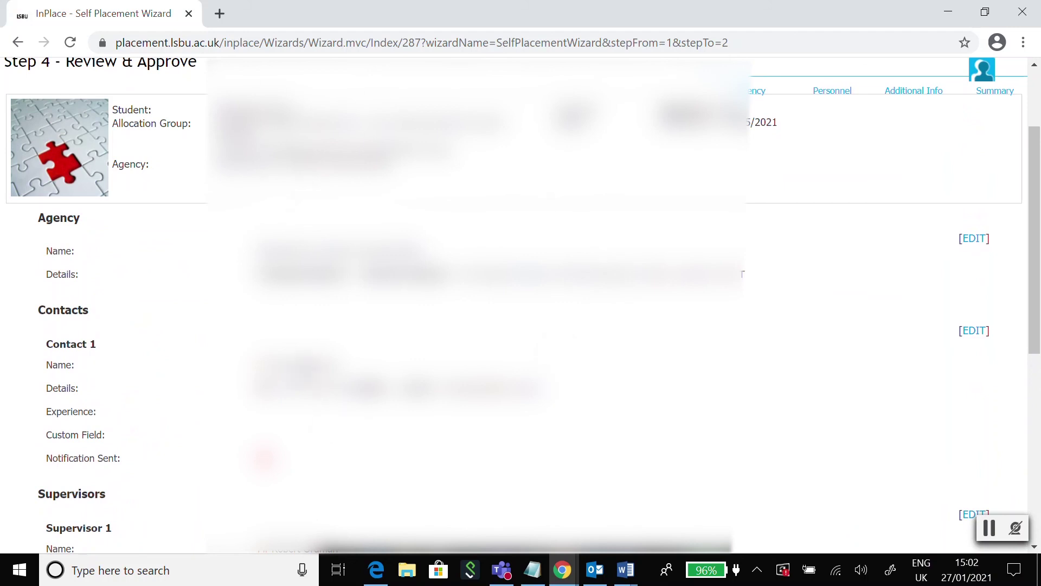
pyautogui.scroll(-8, 791, 442)
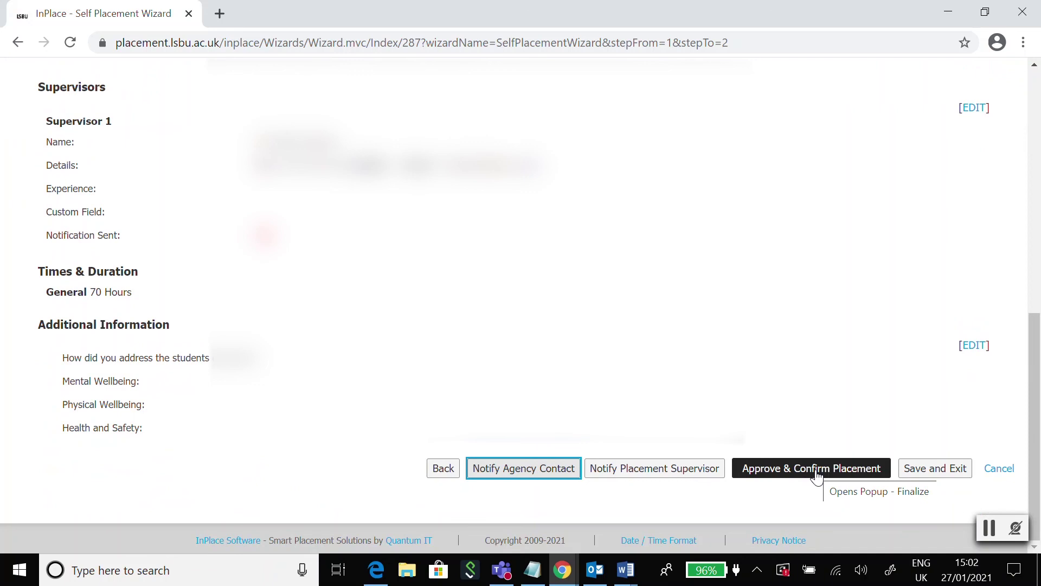
pyautogui.click(817, 475)
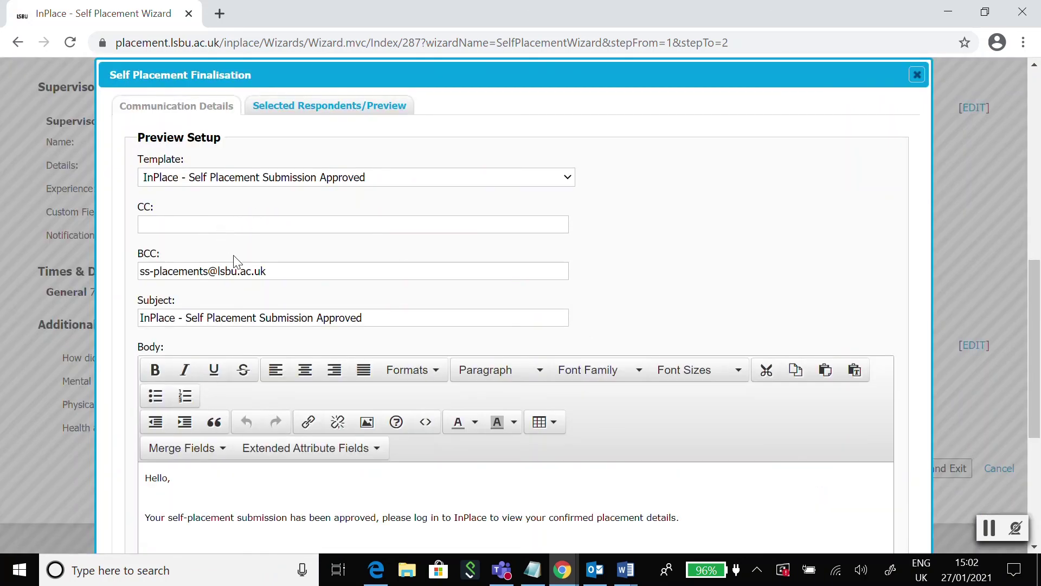
pyautogui.scroll(-3, 239, 260)
pyautogui.scroll(-2, 246, 252)
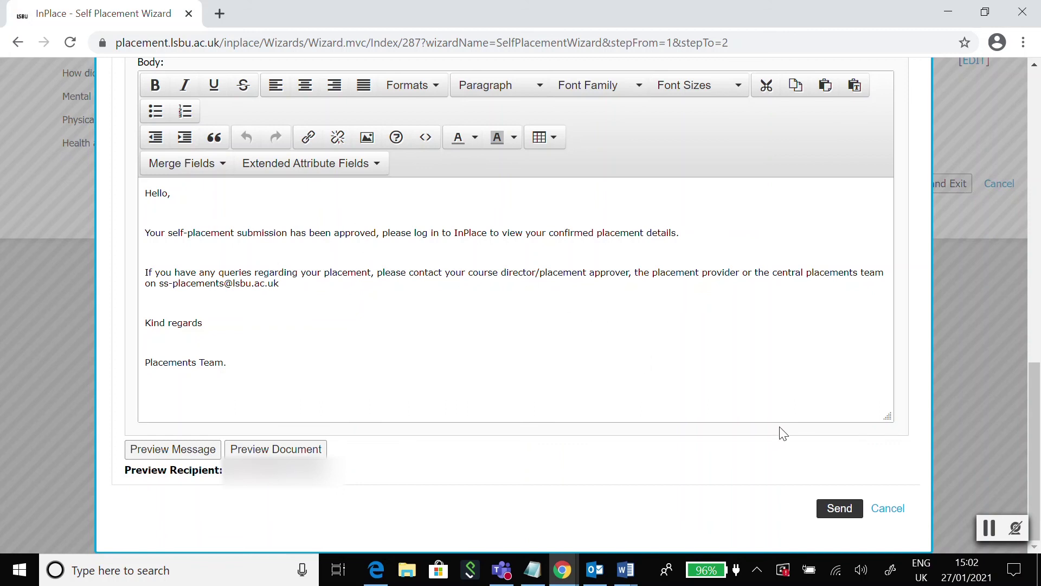
pyautogui.click(888, 508)
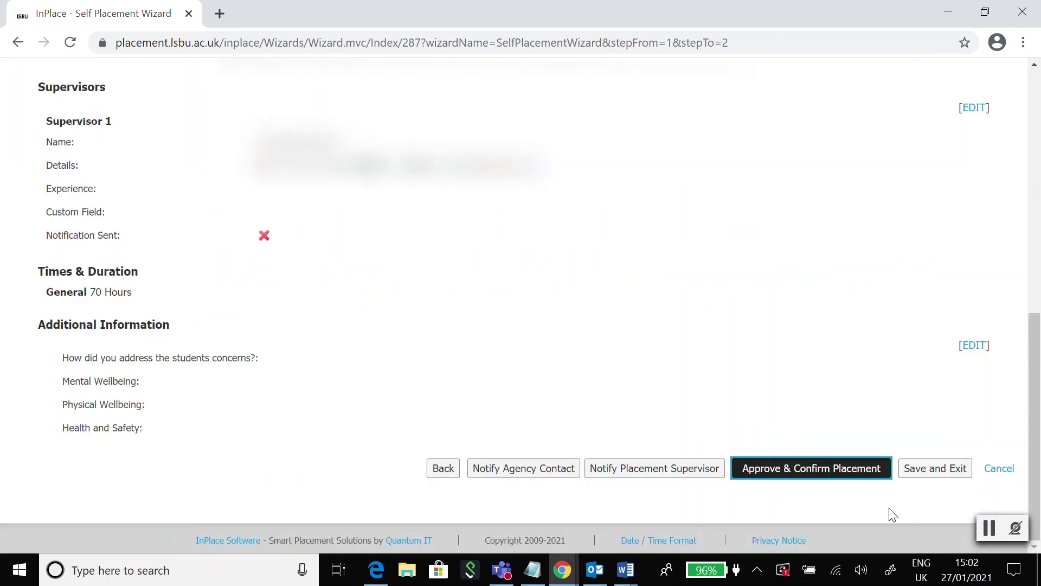
pyautogui.scroll(10, 893, 514)
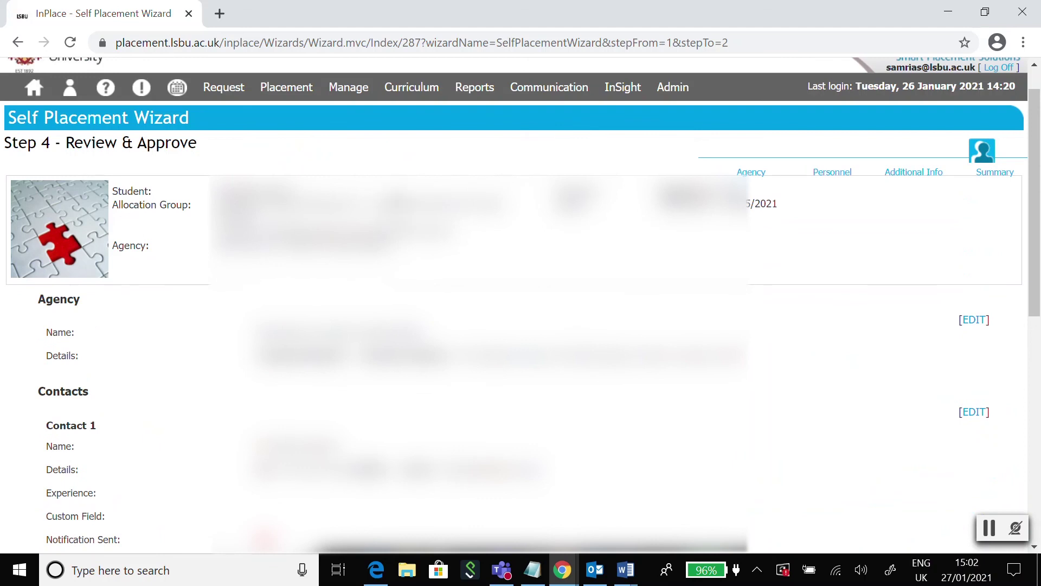
# From the Home page, go to Placement > Self Placement and reset the list filters
pyautogui.click(38, 98)
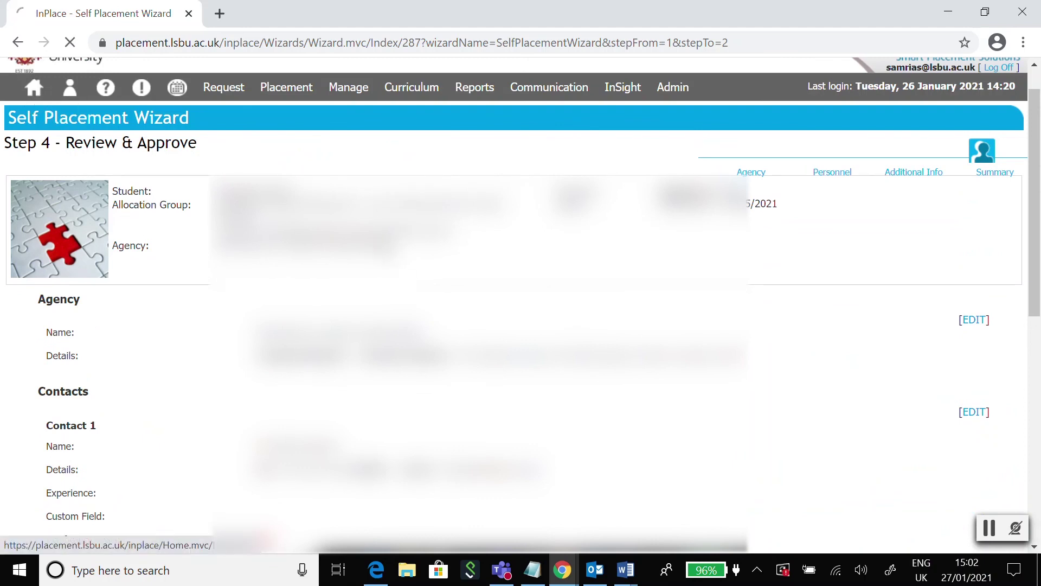
pyautogui.moveTo(566, 573)
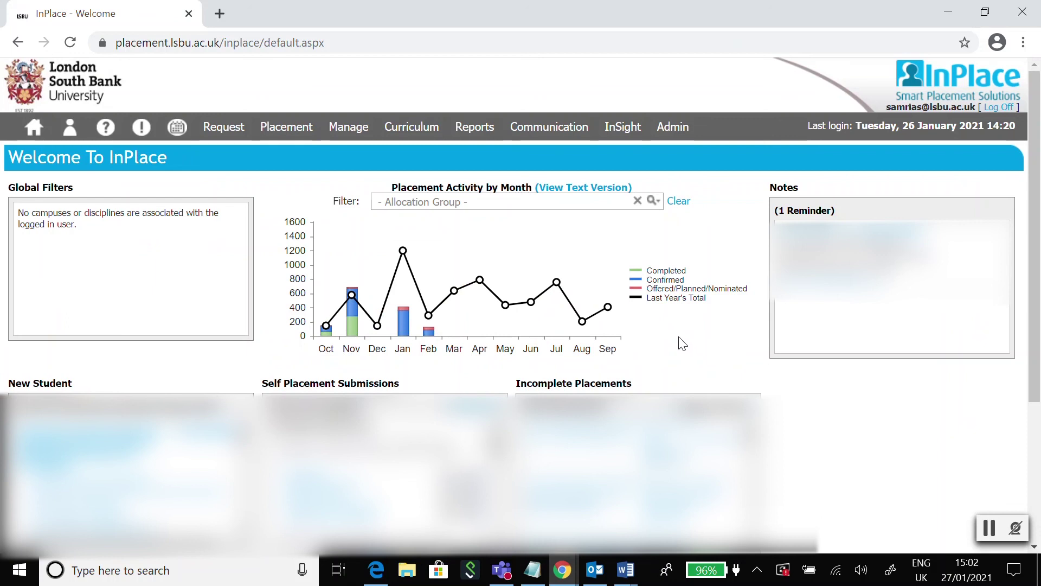
pyautogui.click(311, 132)
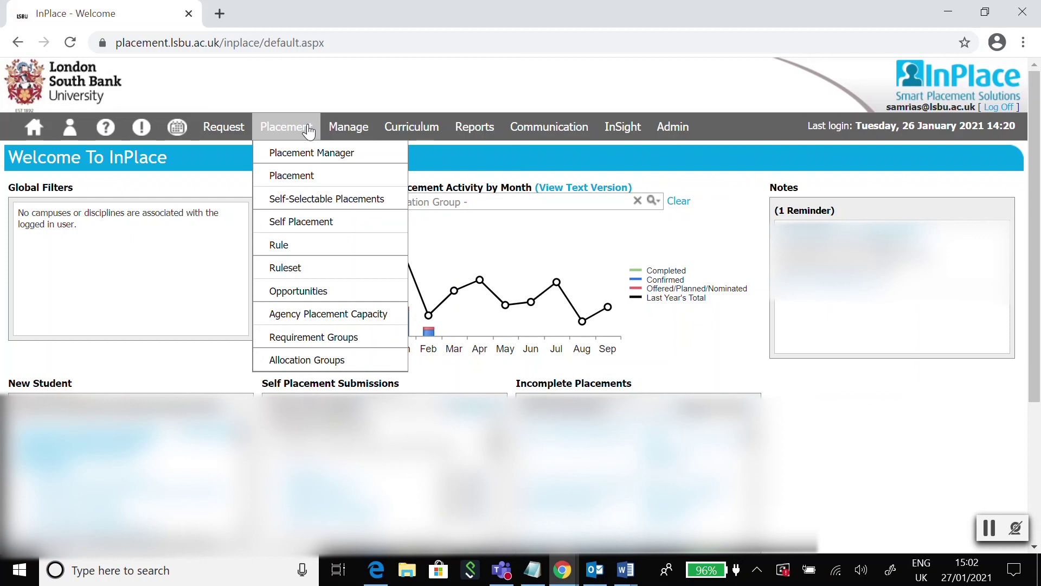
pyautogui.click(286, 128)
pyautogui.click(326, 230)
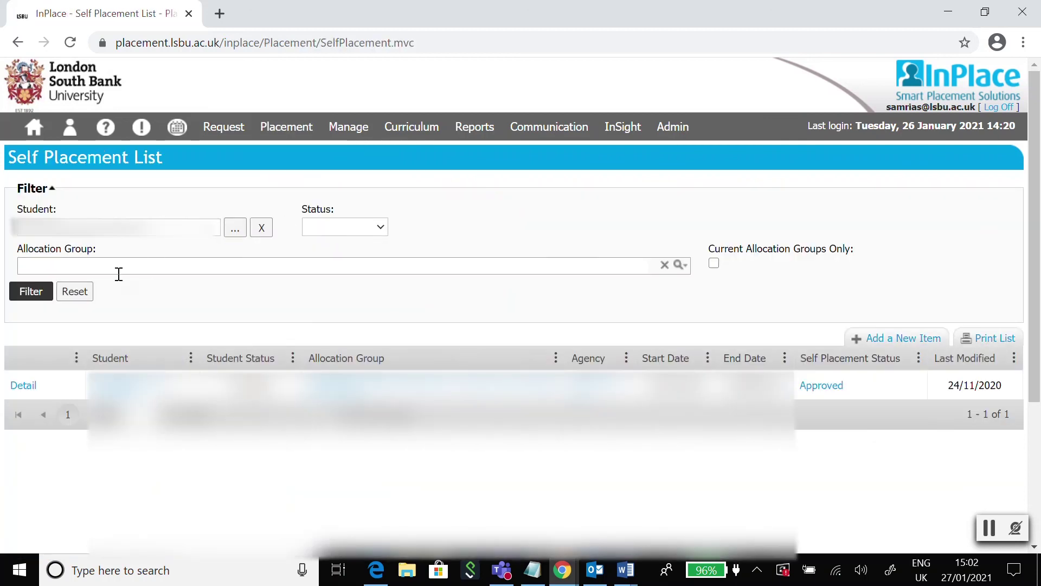
pyautogui.click(74, 291)
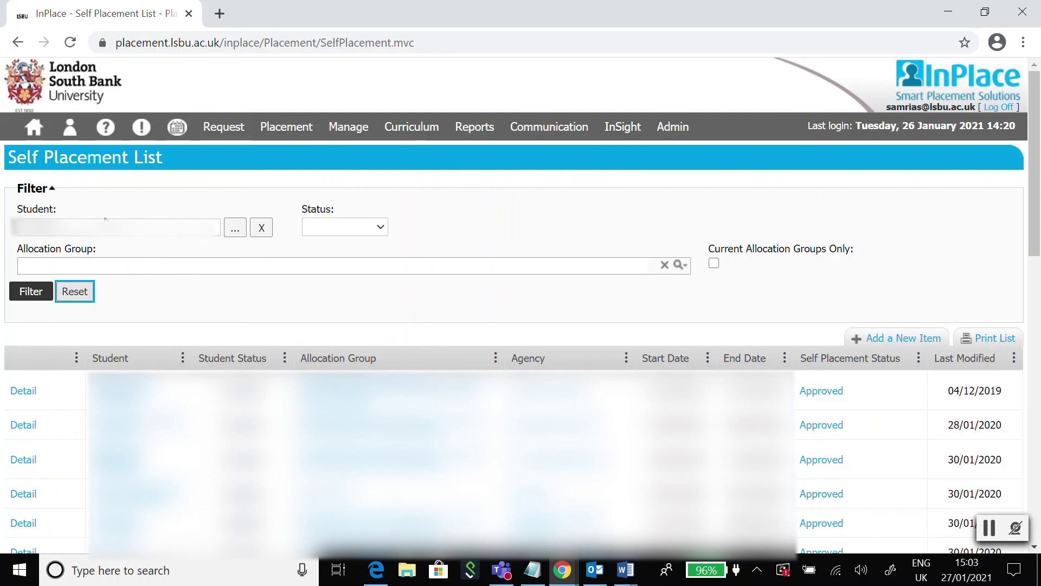
# Pick the student by their Student Code and filter the Self Placement List to them
pyautogui.click(235, 227)
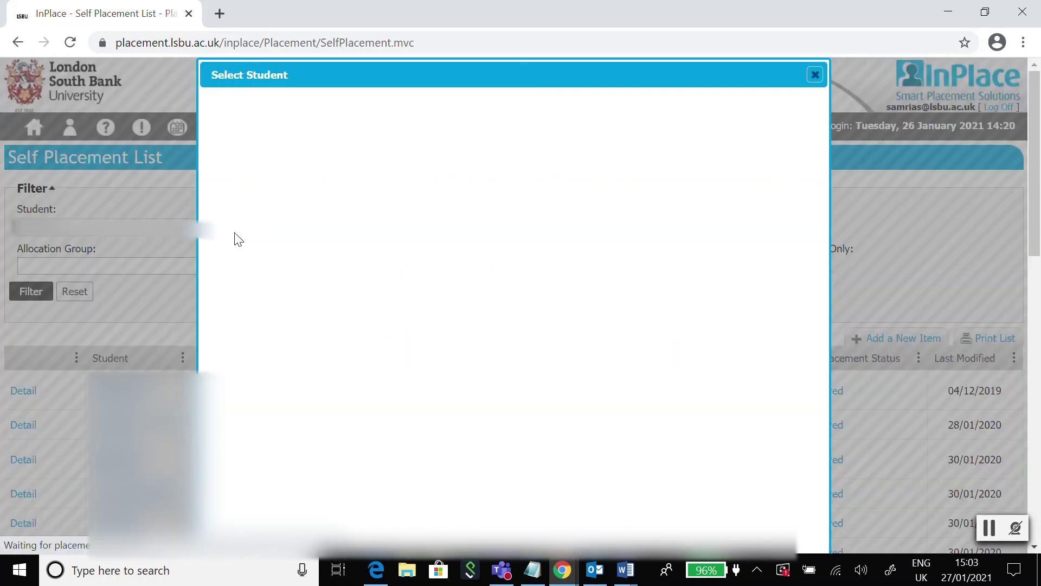
pyautogui.click(405, 139)
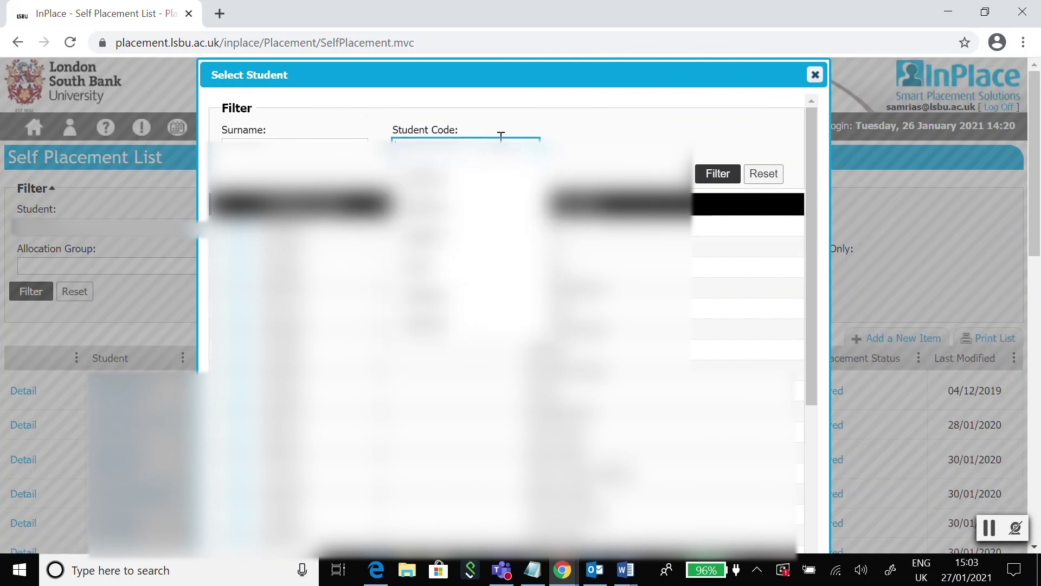
pyautogui.write('3700000')
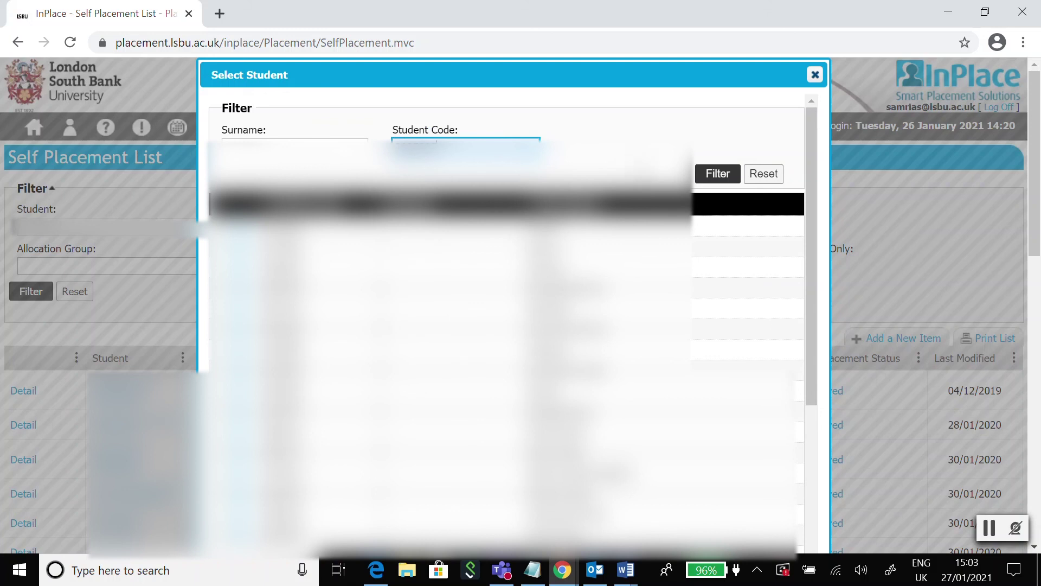
pyautogui.click(716, 173)
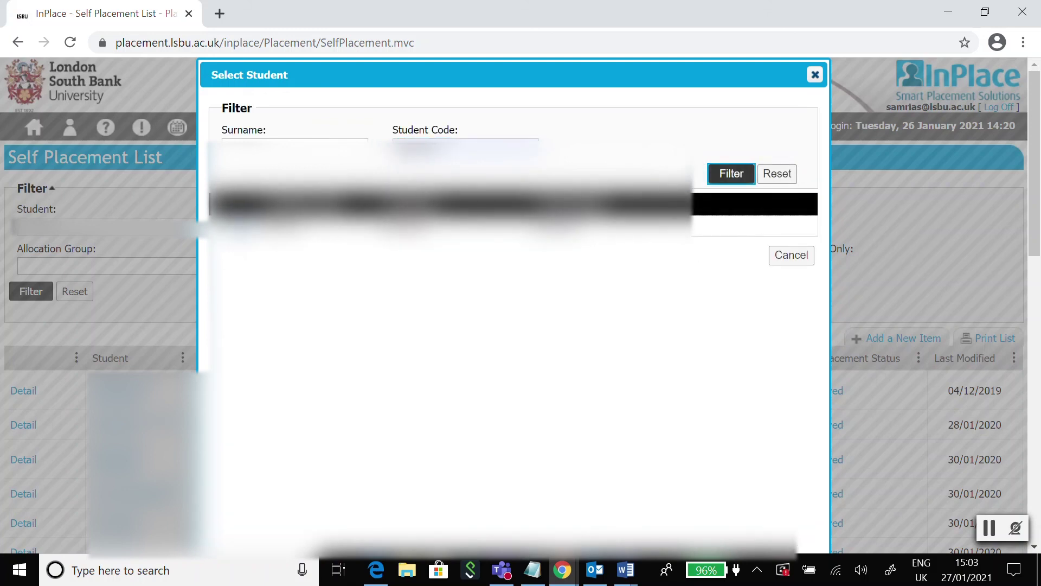
pyautogui.click(244, 226)
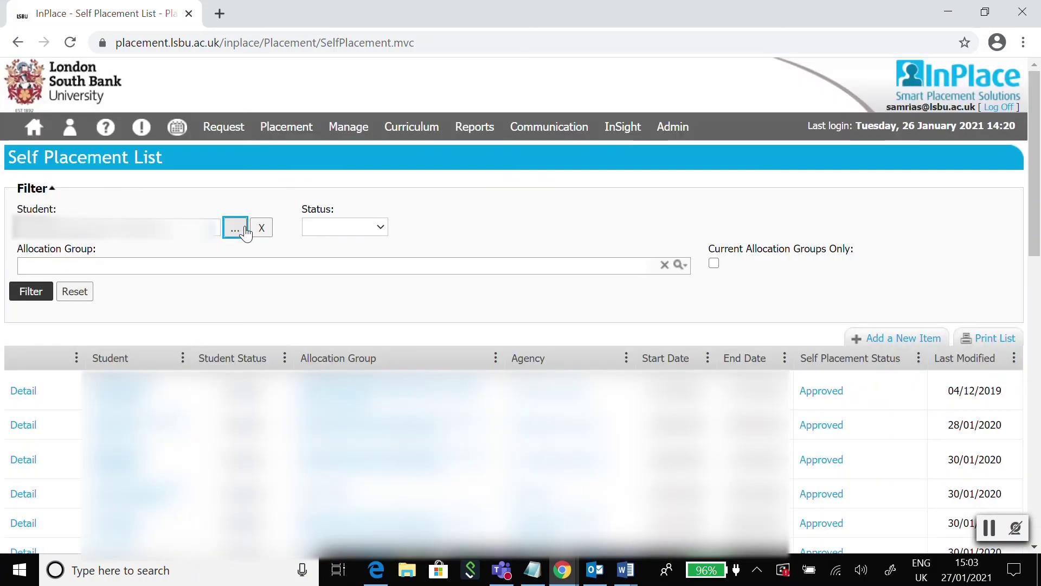
pyautogui.click(22, 298)
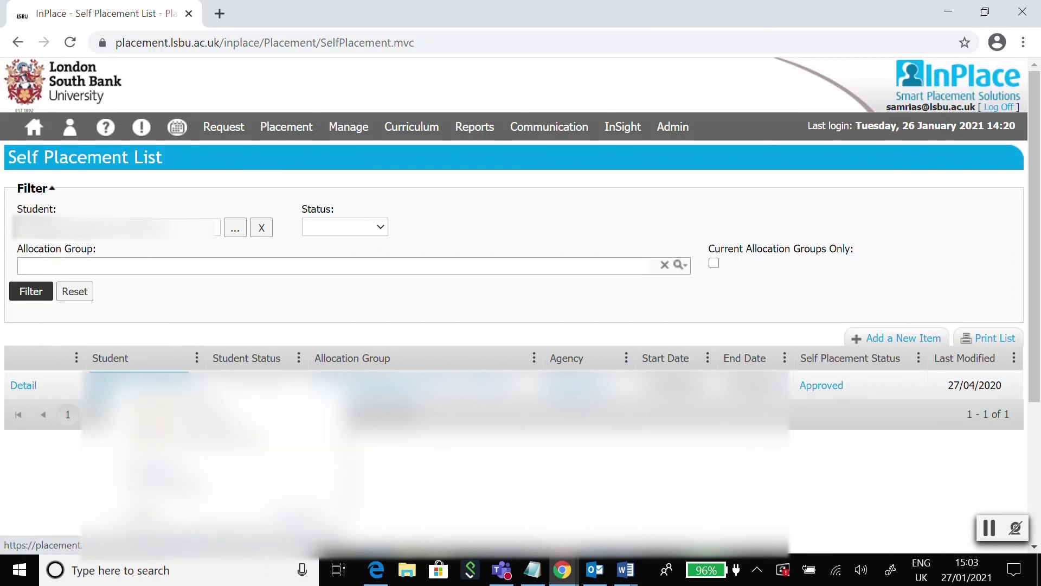
# Open the student's details in a new tab and review the four documents on Notes/Docs
pyautogui.middleClick(23, 385)
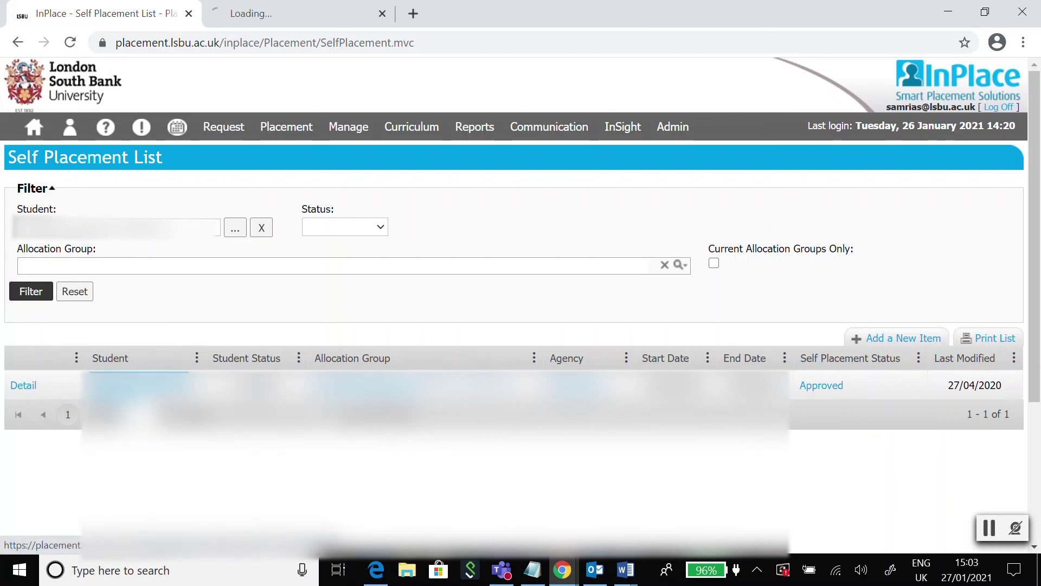
pyautogui.click(259, 9)
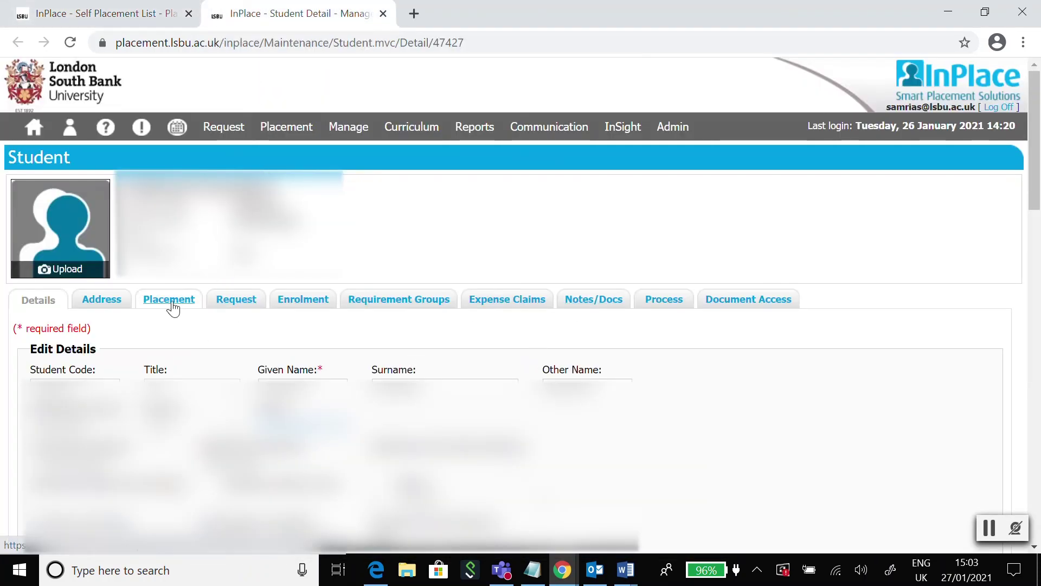
pyautogui.click(592, 300)
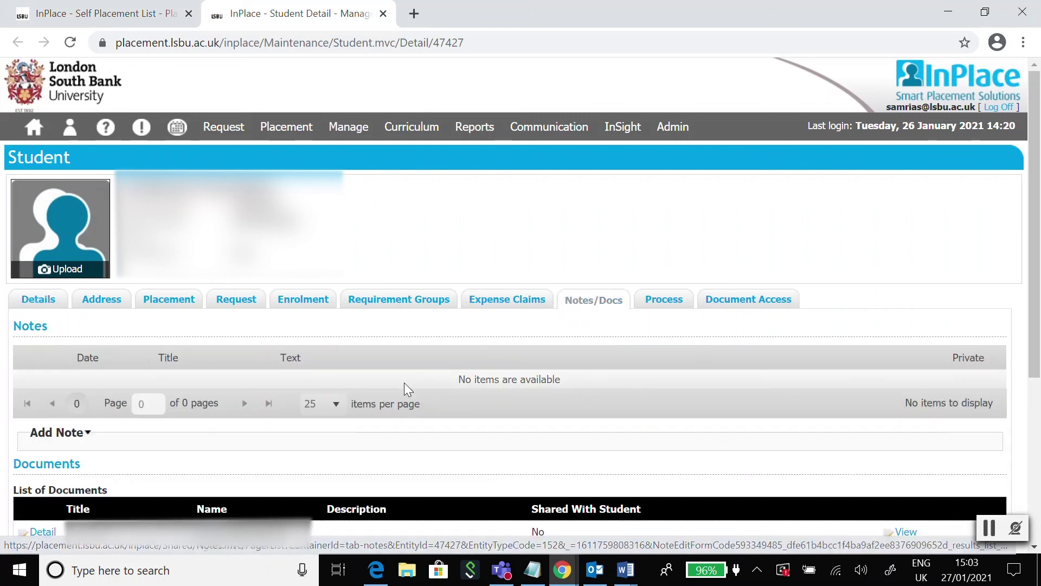
pyautogui.scroll(-1, 408, 389)
pyautogui.scroll(-3, 404, 382)
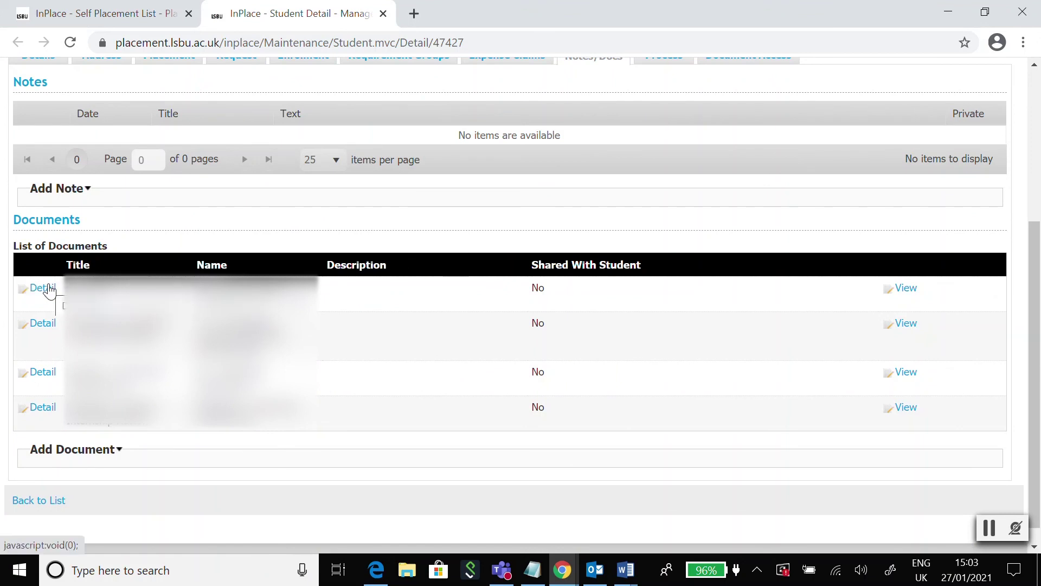
# Expand Add Document, cancel it, then close the detail tab and return to the InPlace home page
pyautogui.click(97, 451)
pyautogui.scroll(-3, 138, 418)
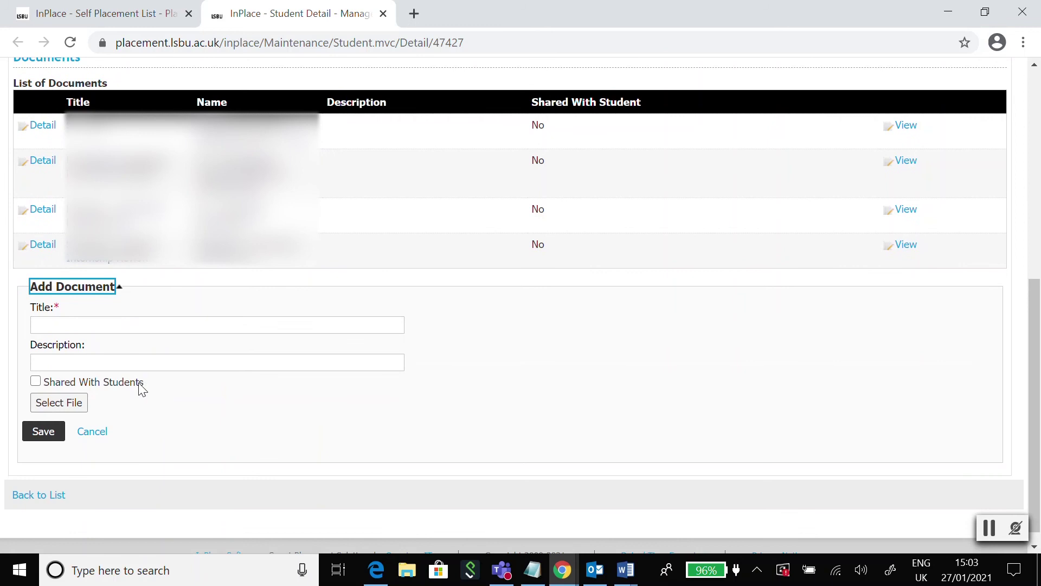
pyautogui.click(144, 327)
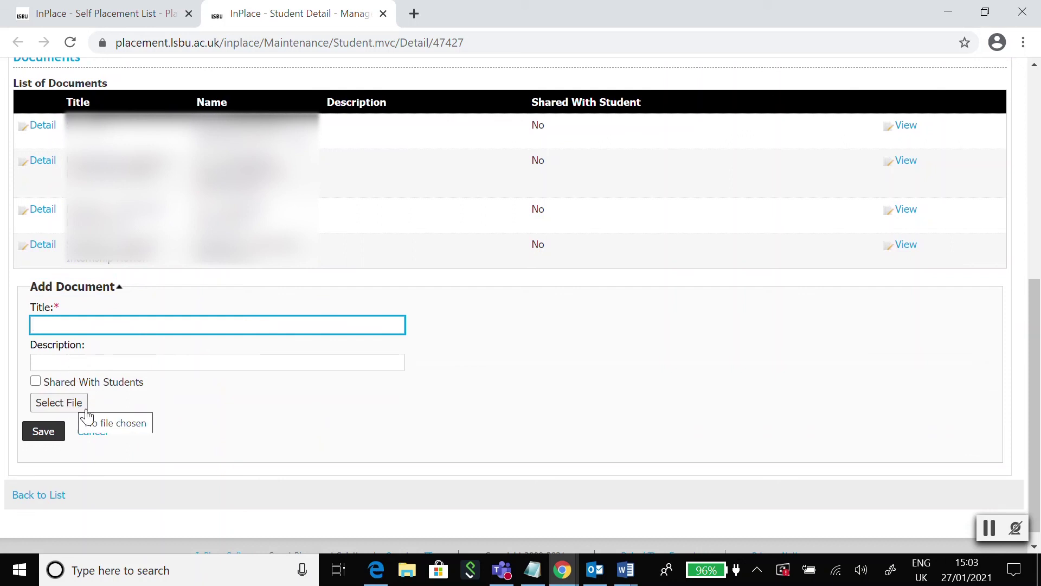
pyautogui.click(92, 432)
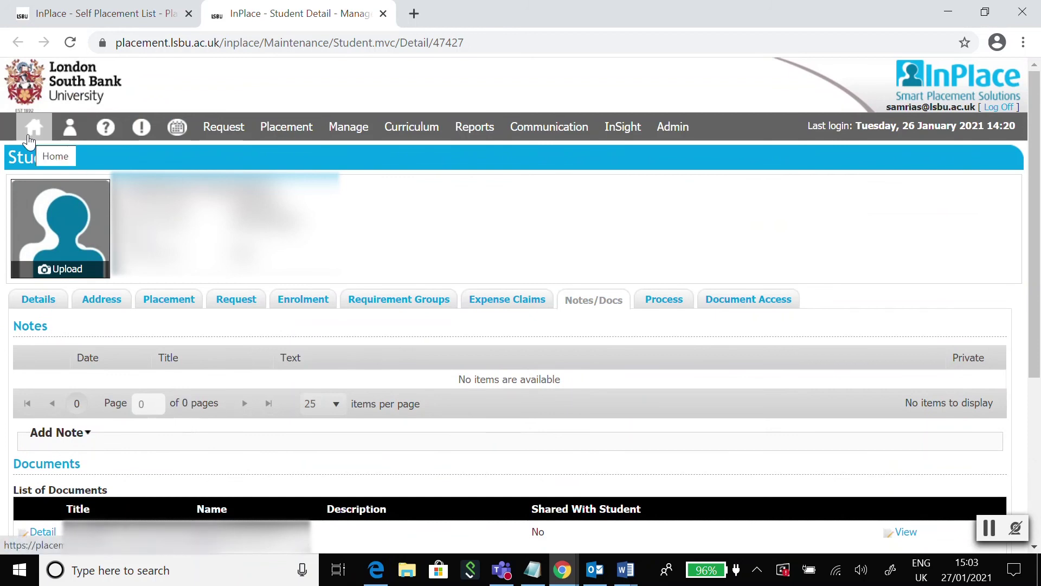
pyautogui.click(30, 139)
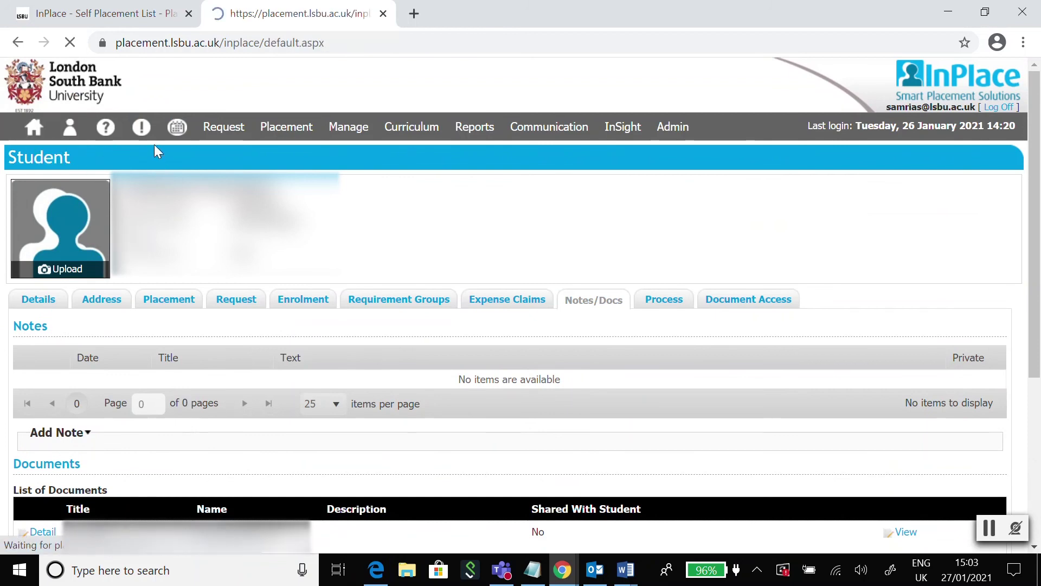
pyautogui.click(382, 14)
pyautogui.click(34, 129)
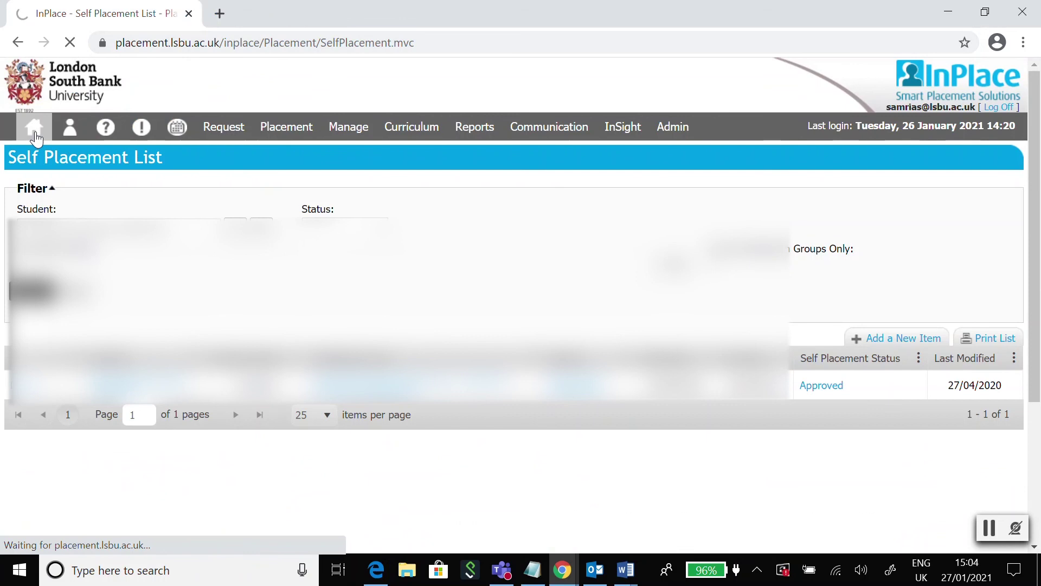